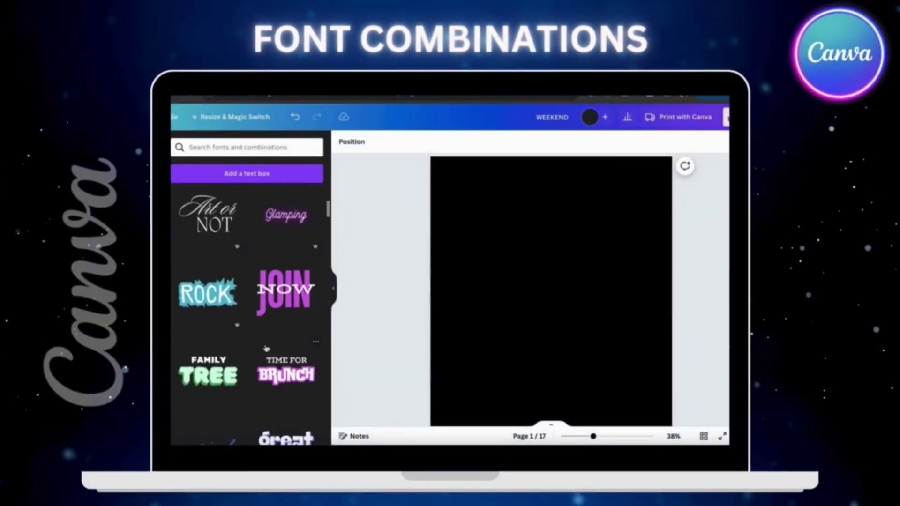
- Add the "Time for Brunch" font combination to the black page and place it in the page's upper part
{"action": "scroll", "coordinate": [266, 349], "scroll_direction": "down", "scroll_amount": 5}
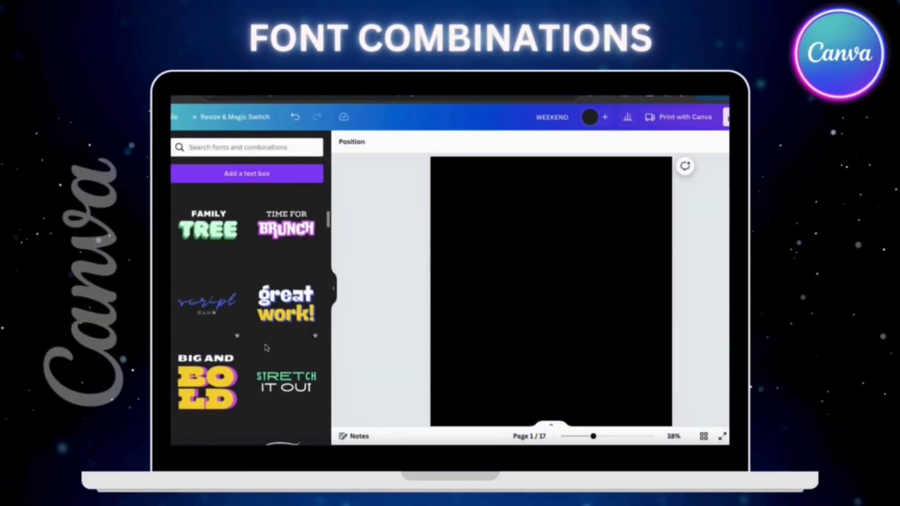
{"action": "left_click", "coordinate": [286, 223]}
{"action": "left_click_drag", "start_coordinate": [553, 305], "coordinate": [553, 210]}
- Replace the combination's two text lines with "PREMADE FONT" and "TEMPLATES"
{"action": "double_click", "coordinate": [551, 196]}
{"action": "type", "text": "PREMADE FONT"}
{"action": "double_click", "coordinate": [551, 224]}
{"action": "type", "text": "TEMPLATES"}
{"action": "key", "text": "Escape"}
{"action": "key", "text": "Escape"}
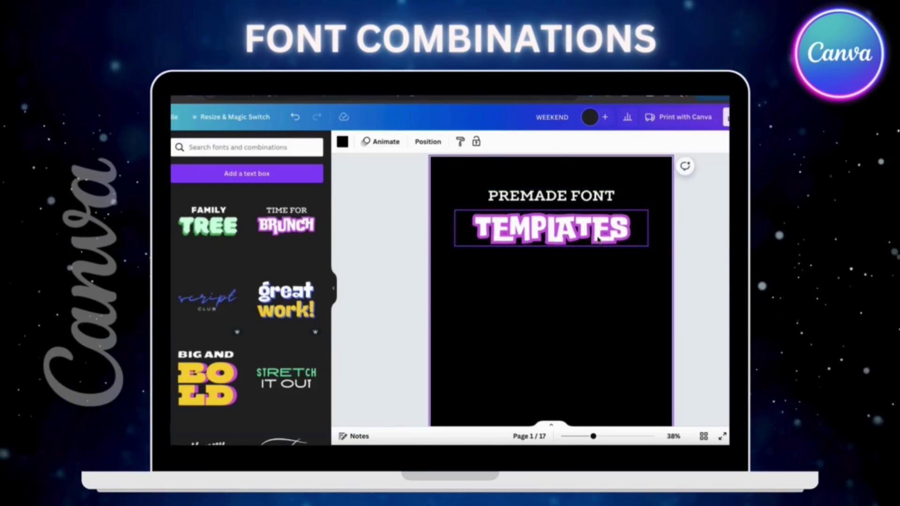
- Select both the "PREMADE FONT" and "TEMPLATES" lines and enlarge them together slightly
{"action": "left_click", "coordinate": [598, 239]}
{"action": "left_click", "coordinate": [551, 196], "text": "shift"}
{"action": "mouse_move", "coordinate": [454, 244]}
{"action": "left_mouse_down"}
{"action": "mouse_move", "coordinate": [425, 268]}
{"action": "mouse_move", "coordinate": [438, 246]}
{"action": "left_mouse_up"}
{"action": "key", "text": "Escape"}
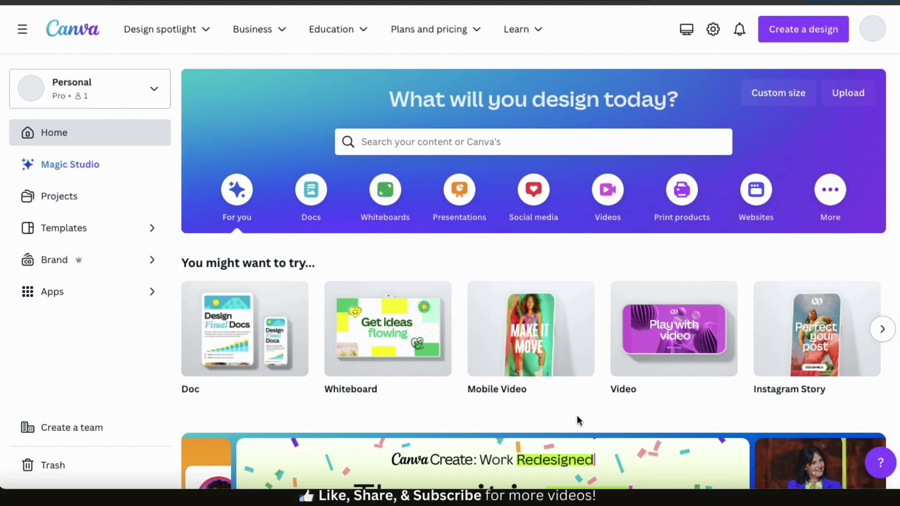
- Search the home page for "t-shirt", choose the T-Shirt template category and create a blank T-shirt design
{"action": "left_click", "coordinate": [470, 143]}
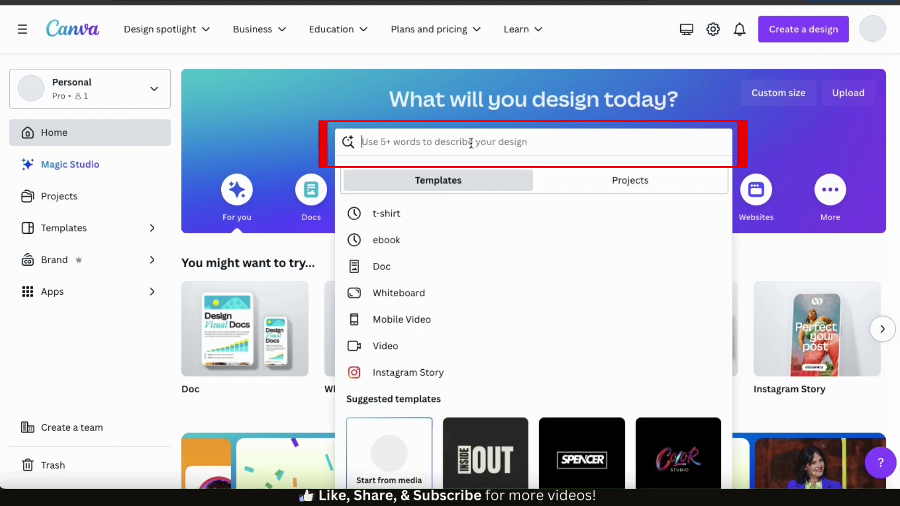
{"action": "type", "text": "t-shirt"}
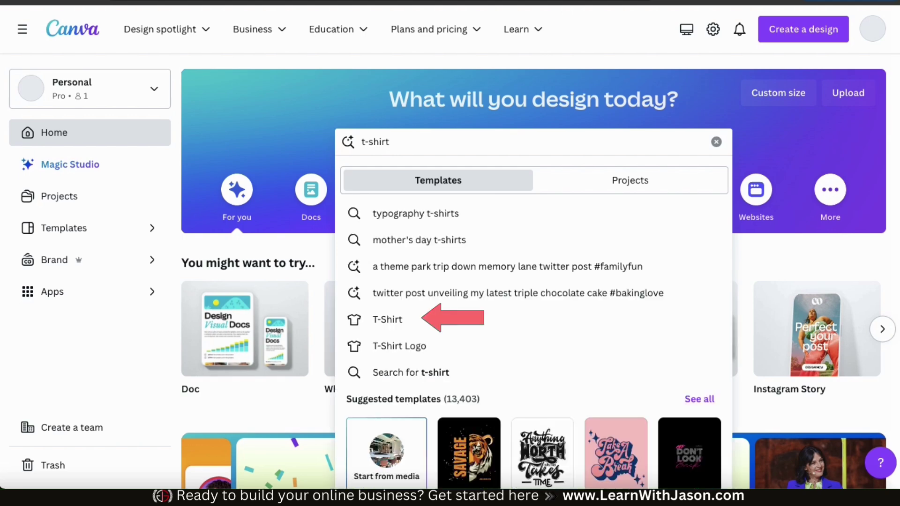
{"action": "left_click", "coordinate": [393, 327]}
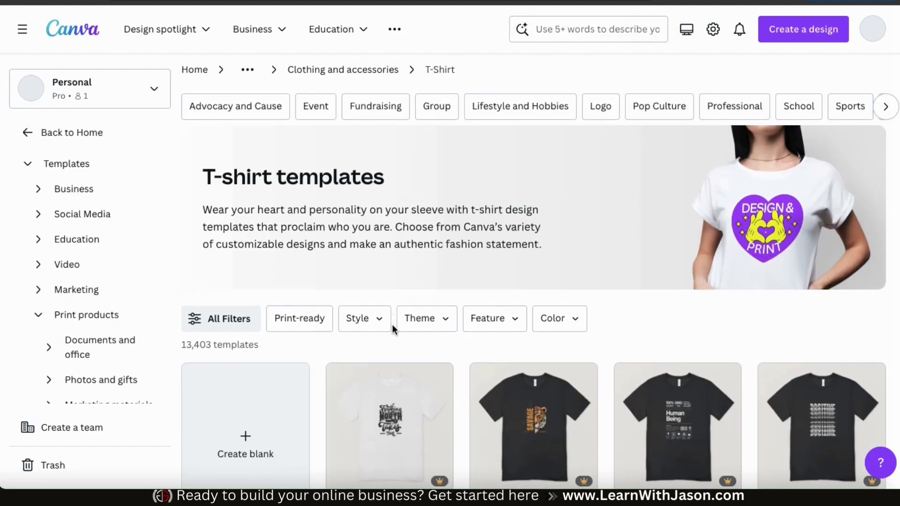
{"action": "scroll", "coordinate": [393, 329], "scroll_direction": "down", "scroll_amount": 5}
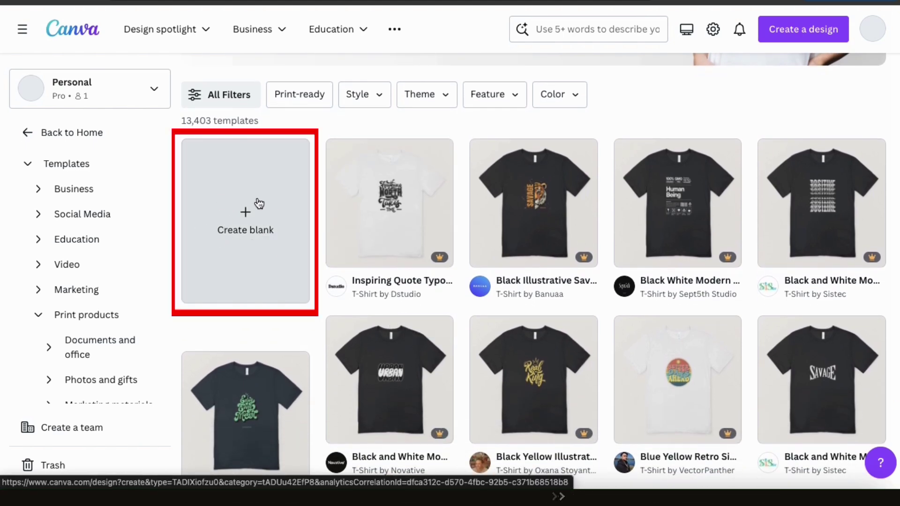
{"action": "left_click", "coordinate": [244, 238]}
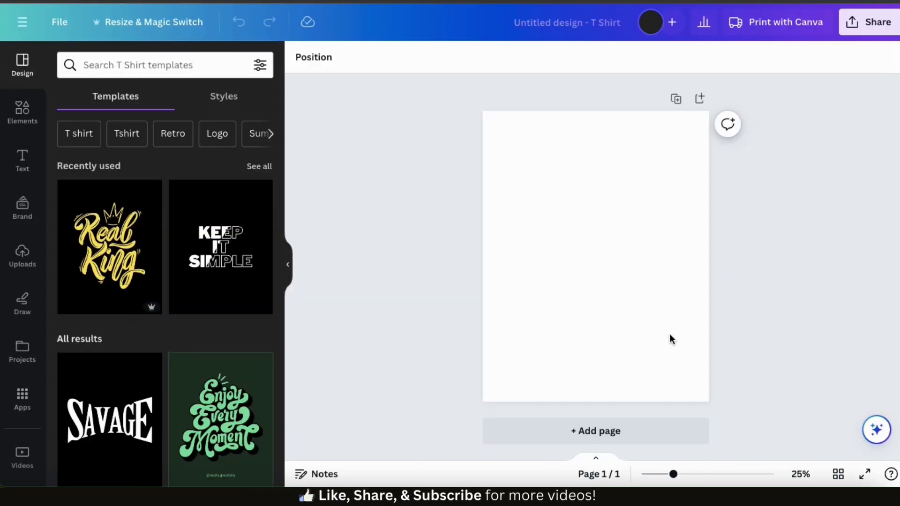
- Change the blank page's background to a custom dark charcoal solid color
{"action": "left_click_drag", "start_coordinate": [673, 474], "coordinate": [685, 474]}
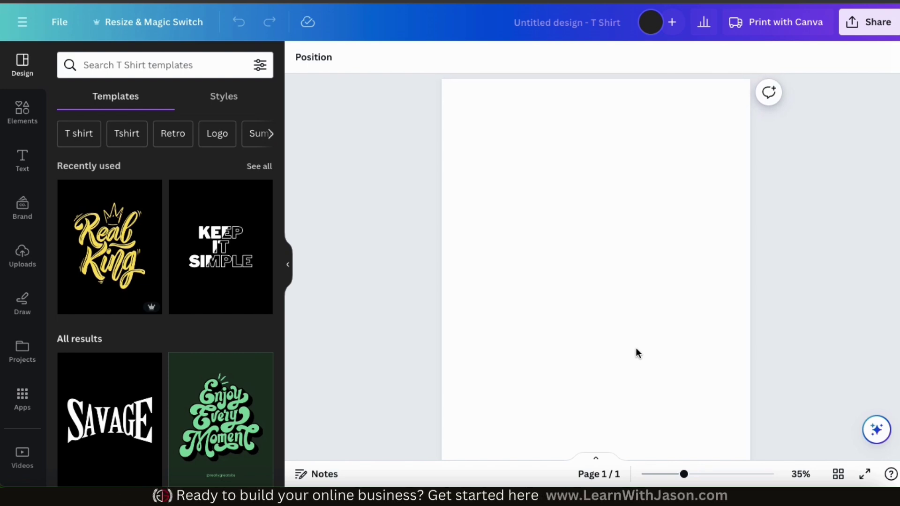
{"action": "left_click", "coordinate": [603, 307]}
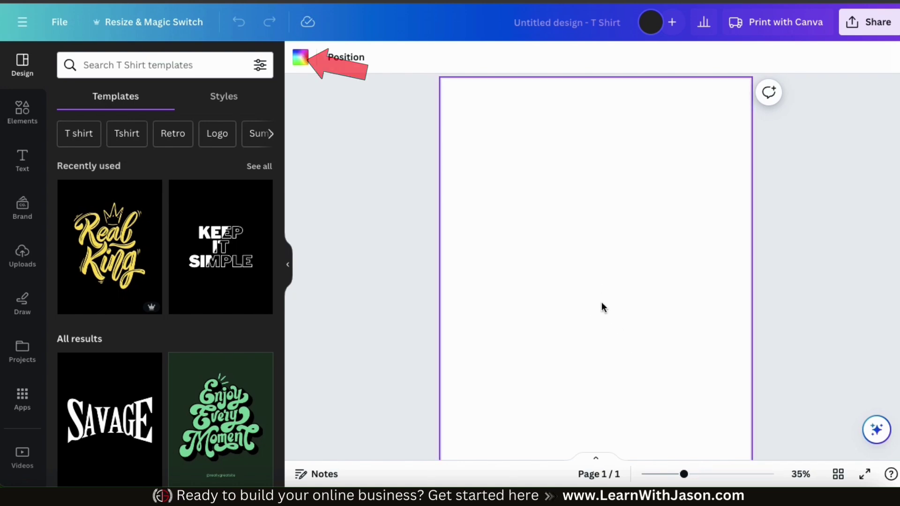
{"action": "left_click", "coordinate": [300, 58]}
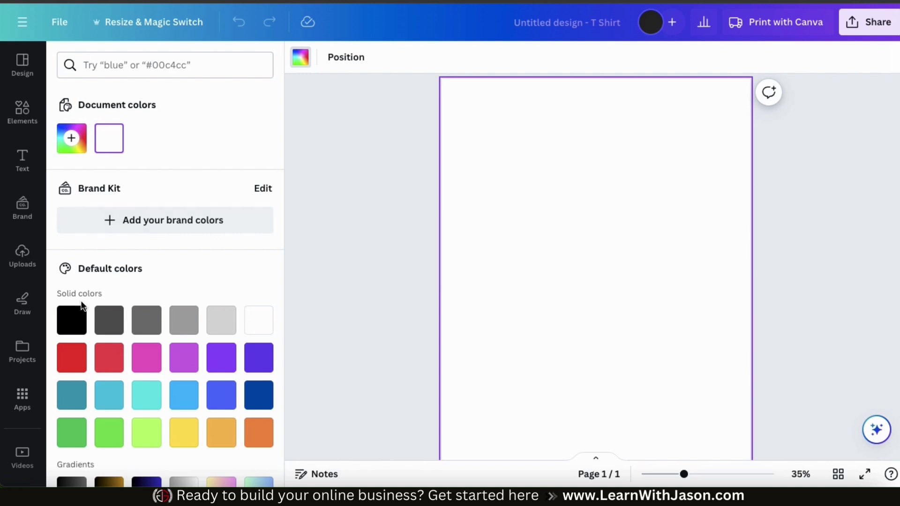
{"action": "left_click", "coordinate": [72, 139]}
{"action": "left_click_drag", "start_coordinate": [68, 256], "coordinate": [69, 261]}
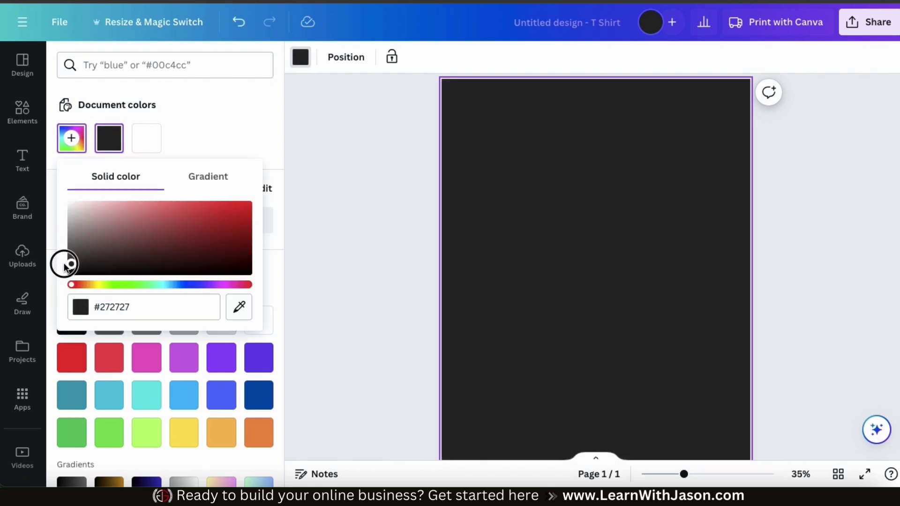
{"action": "left_click", "coordinate": [381, 305]}
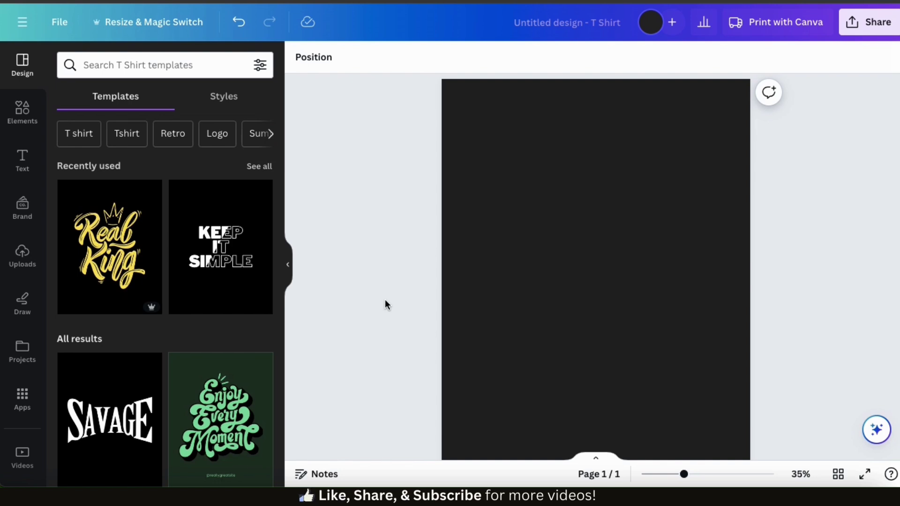
- Browse the font combinations in the text library for a style that suits the T-shirt
{"action": "left_click", "coordinate": [21, 164]}
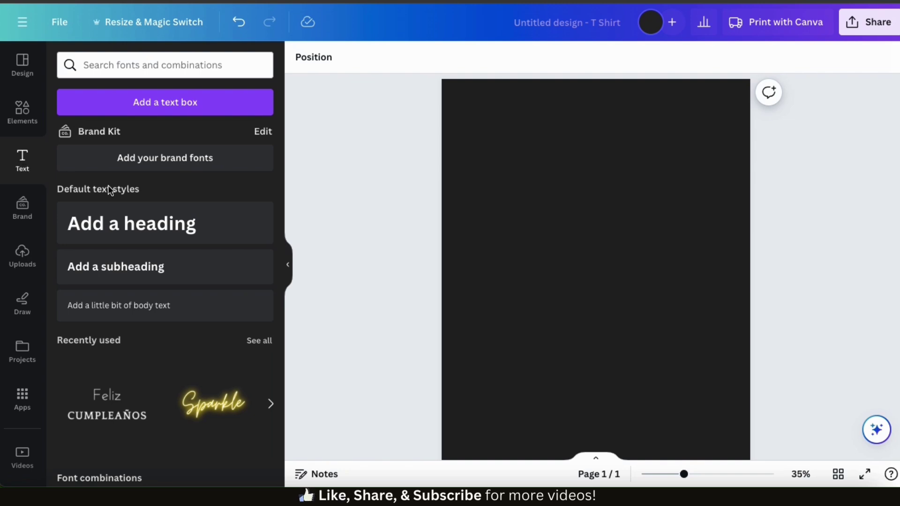
{"action": "scroll", "coordinate": [108, 188], "scroll_direction": "down", "scroll_amount": 6}
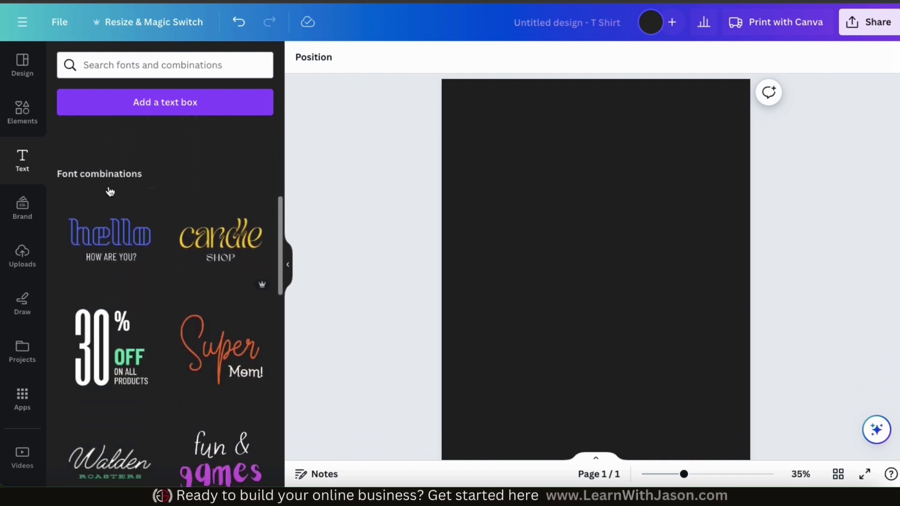
{"action": "scroll", "coordinate": [109, 190], "scroll_direction": "down", "scroll_amount": 1}
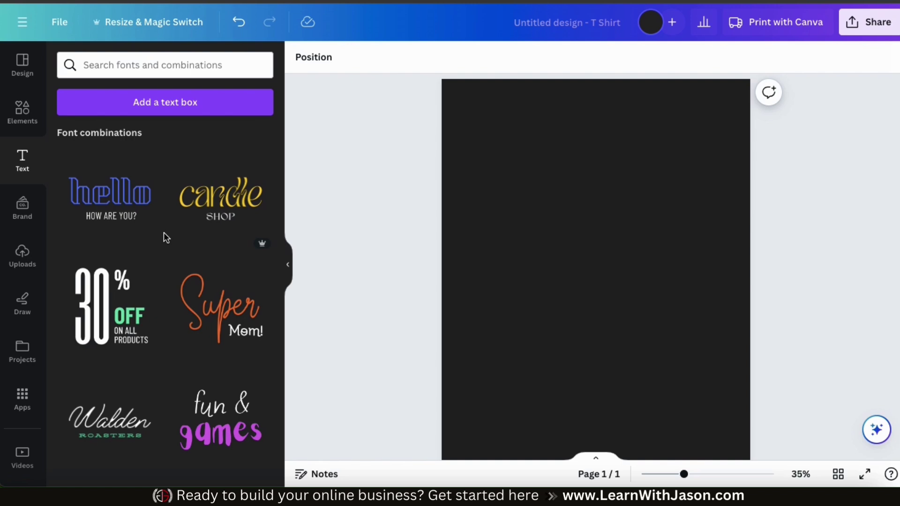
{"action": "scroll", "coordinate": [164, 233], "scroll_direction": "down", "scroll_amount": 4}
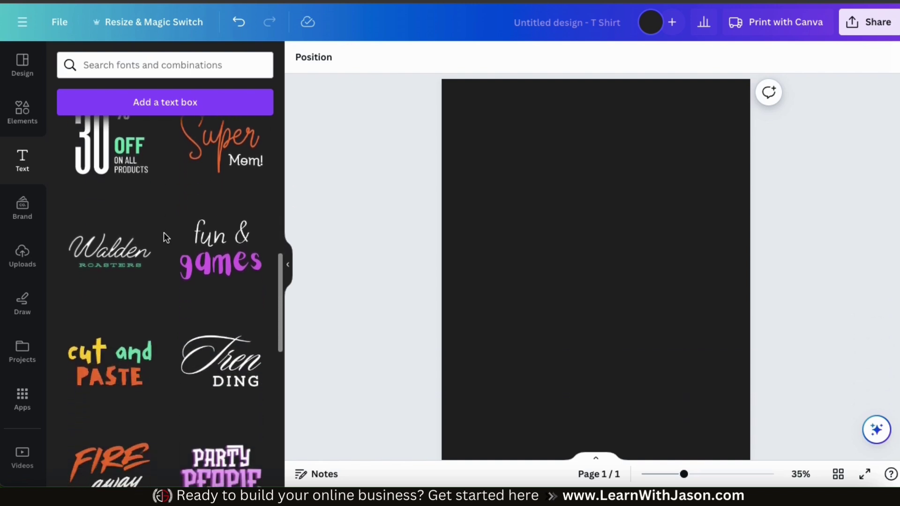
{"action": "scroll", "coordinate": [165, 235], "scroll_direction": "down", "scroll_amount": 4}
{"action": "scroll", "coordinate": [164, 233], "scroll_direction": "down", "scroll_amount": 5}
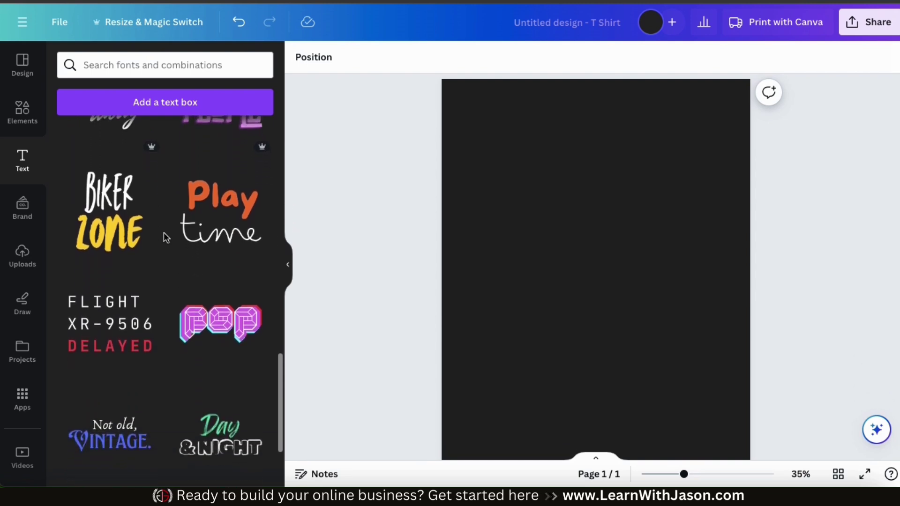
{"action": "scroll", "coordinate": [164, 233], "scroll_direction": "down", "scroll_amount": 10}
{"action": "scroll", "coordinate": [164, 233], "scroll_direction": "down", "scroll_amount": 7}
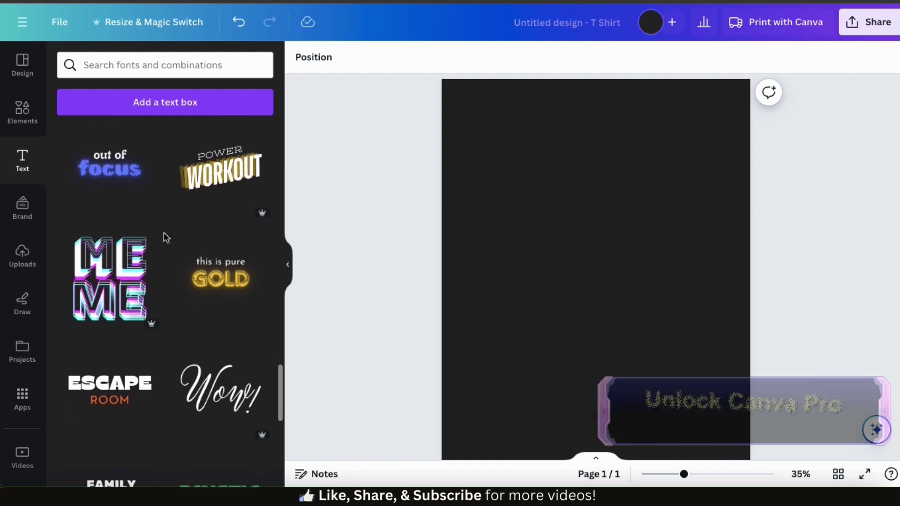
{"action": "scroll", "coordinate": [164, 233], "scroll_direction": "down", "scroll_amount": 7}
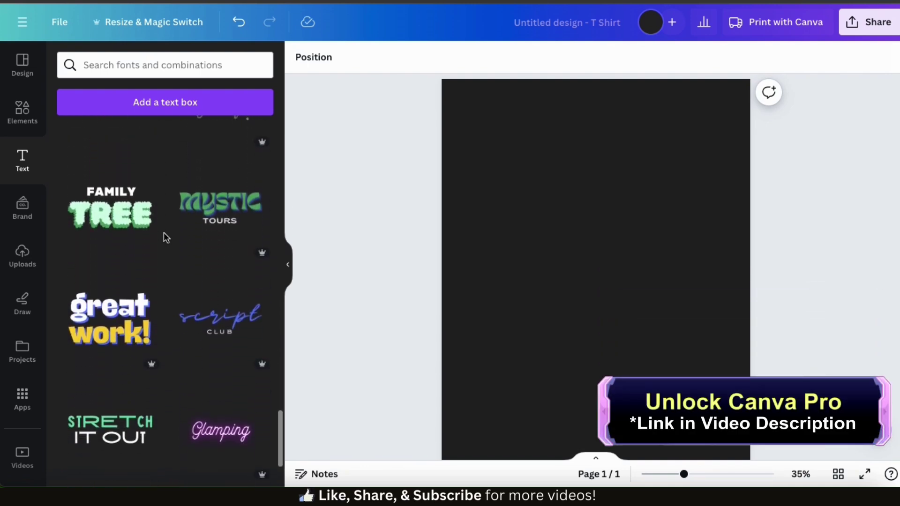
{"action": "scroll", "coordinate": [164, 232], "scroll_direction": "down", "scroll_amount": 3}
{"action": "scroll", "coordinate": [164, 232], "scroll_direction": "down", "scroll_amount": 3}
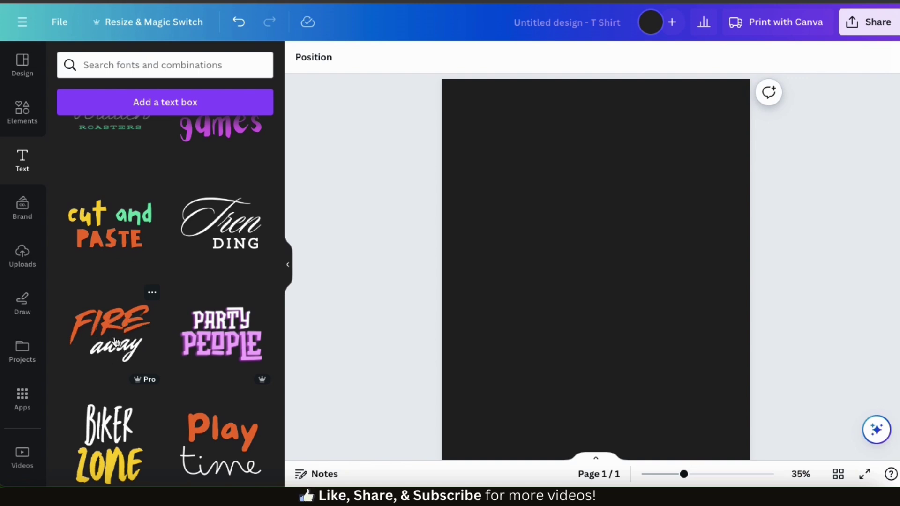
- Add the "Fire away" font combination to the page, enlarge it and center it in the page's upper half
{"action": "left_click", "coordinate": [117, 343]}
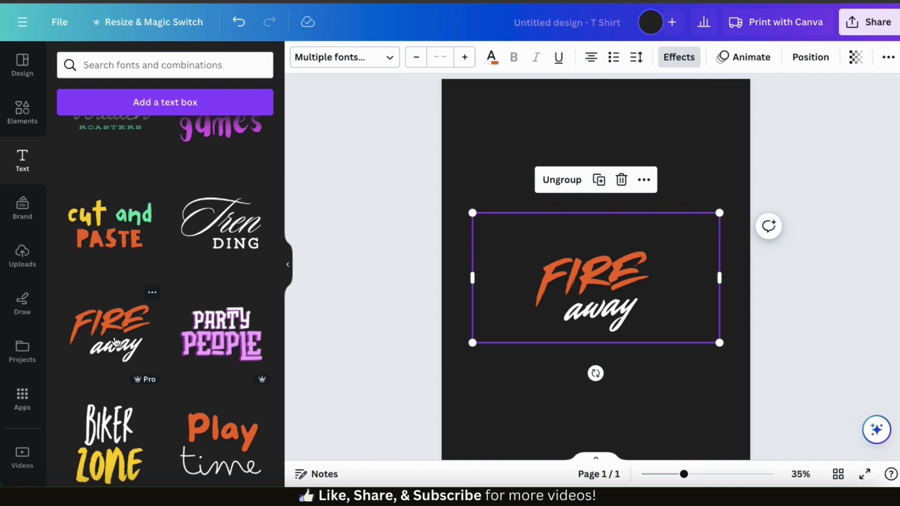
{"action": "left_click_drag", "start_coordinate": [472, 213], "coordinate": [381, 145]}
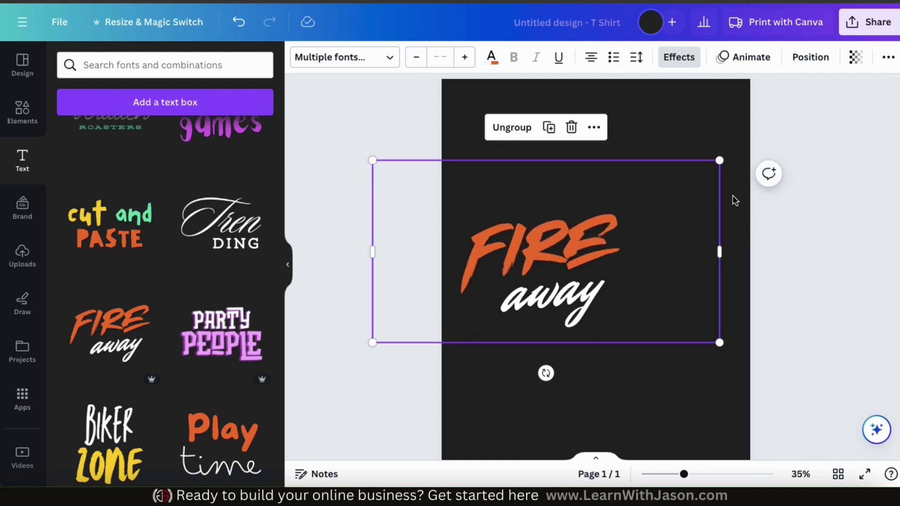
{"action": "left_click_drag", "start_coordinate": [719, 161], "coordinate": [795, 136]}
{"action": "left_click_drag", "start_coordinate": [645, 245], "coordinate": [665, 195]}
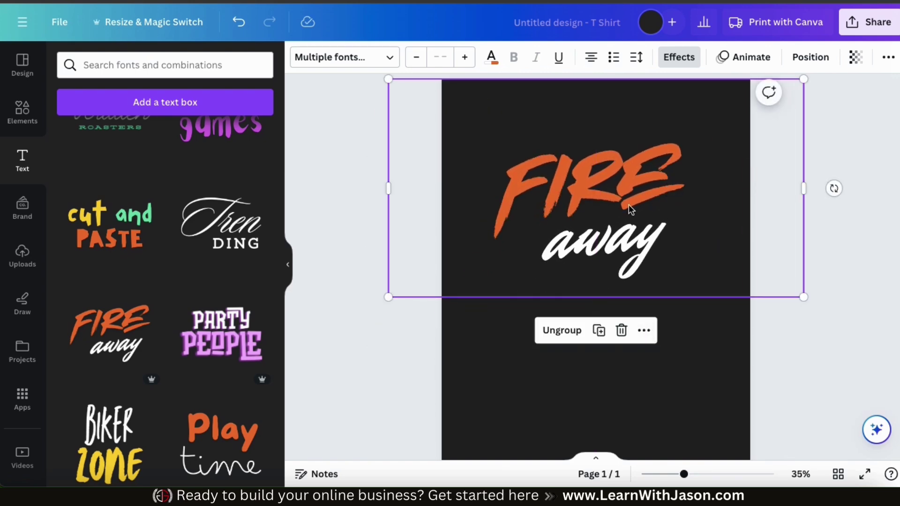
- Replace "FIRE" with "WEEKEND" and "away" with "warrior" in the font combination
{"action": "left_click", "coordinate": [573, 205]}
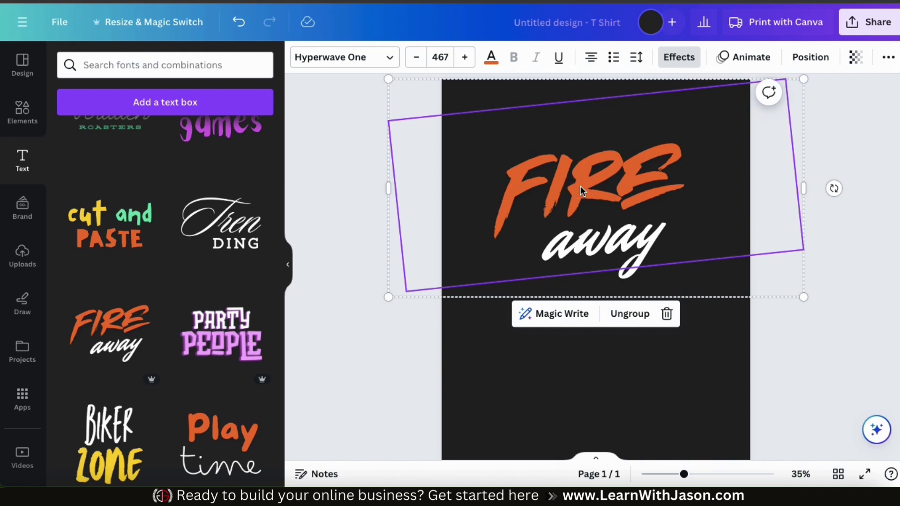
{"action": "double_click", "coordinate": [580, 187]}
{"action": "type", "text": "WEEKEND"}
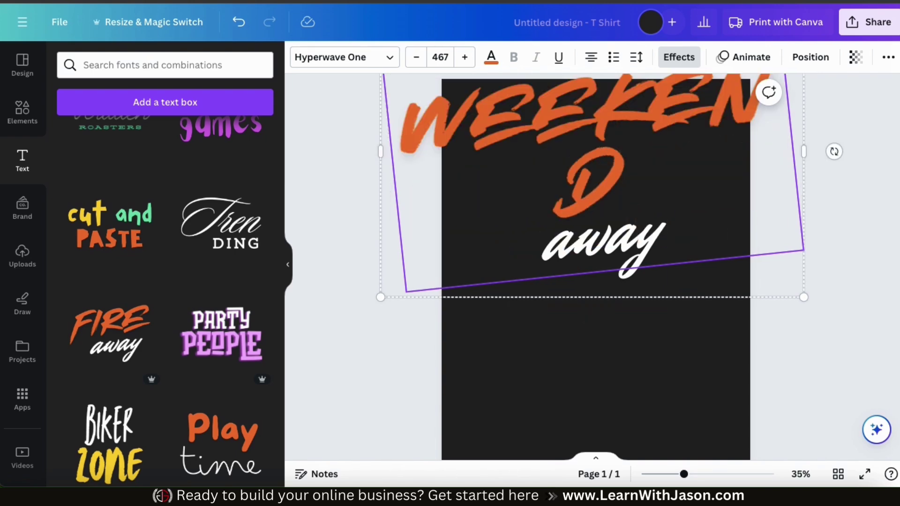
{"action": "left_click", "coordinate": [628, 281]}
{"action": "double_click", "coordinate": [629, 281]}
{"action": "type", "text": "warrior"}
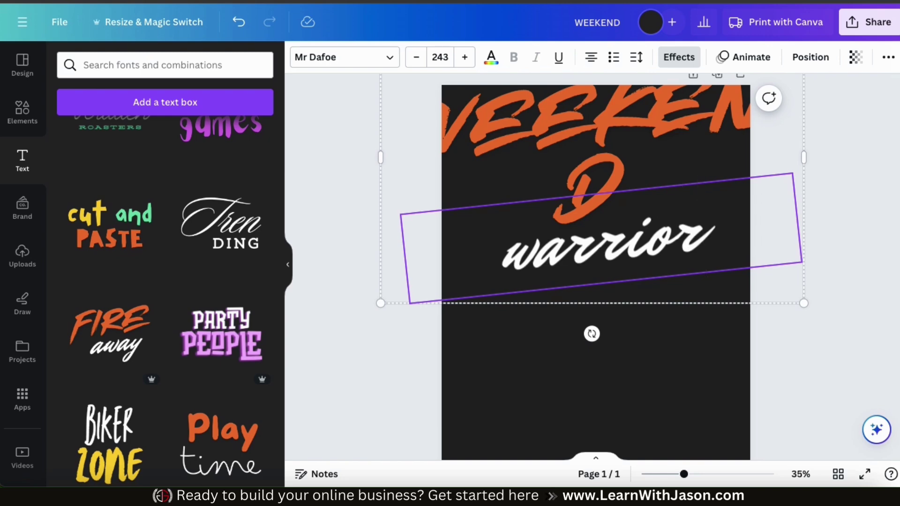
{"action": "left_click", "coordinate": [658, 377]}
- Scale the text group down to fit the page, with WEEKEND at about font size 329, and ungroup it
{"action": "left_click", "coordinate": [653, 206]}
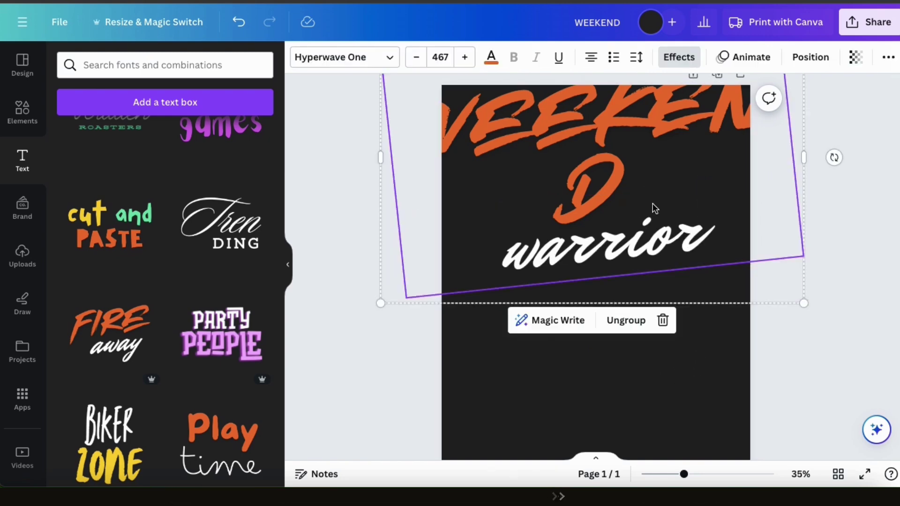
{"action": "left_click_drag", "start_coordinate": [739, 258], "coordinate": [688, 266]}
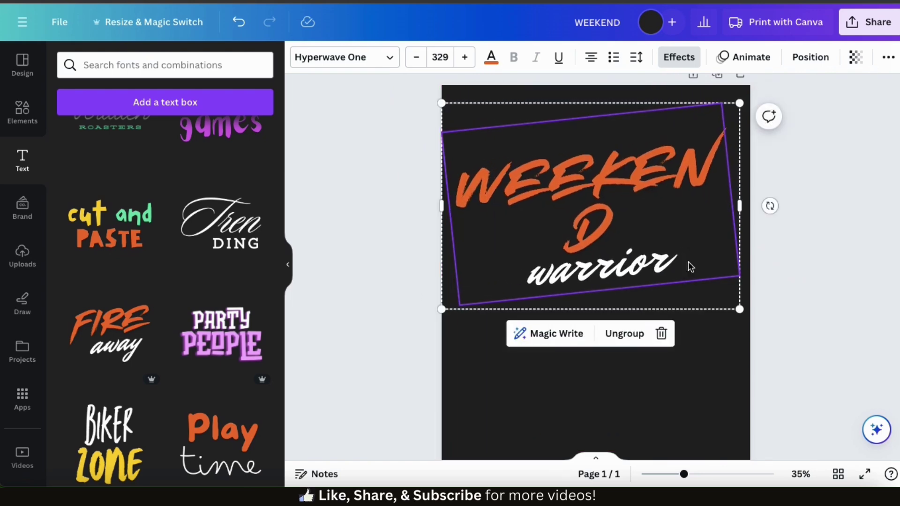
{"action": "left_click", "coordinate": [623, 334]}
{"action": "left_click", "coordinate": [621, 380]}
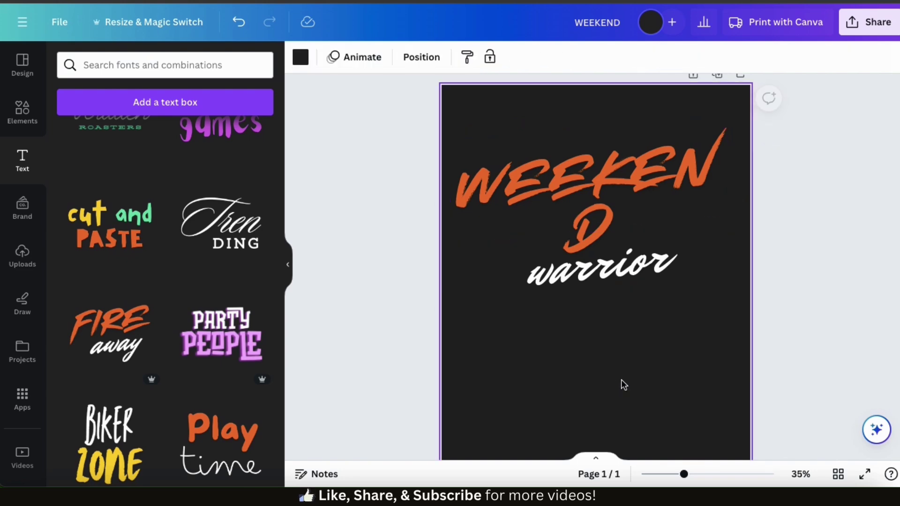
- Widen the WEEKEND text box so the word fits on one line, and scale it down to fit above "warrior"
{"action": "left_click", "coordinate": [609, 187]}
{"action": "left_click_drag", "start_coordinate": [730, 190], "coordinate": [769, 191]}
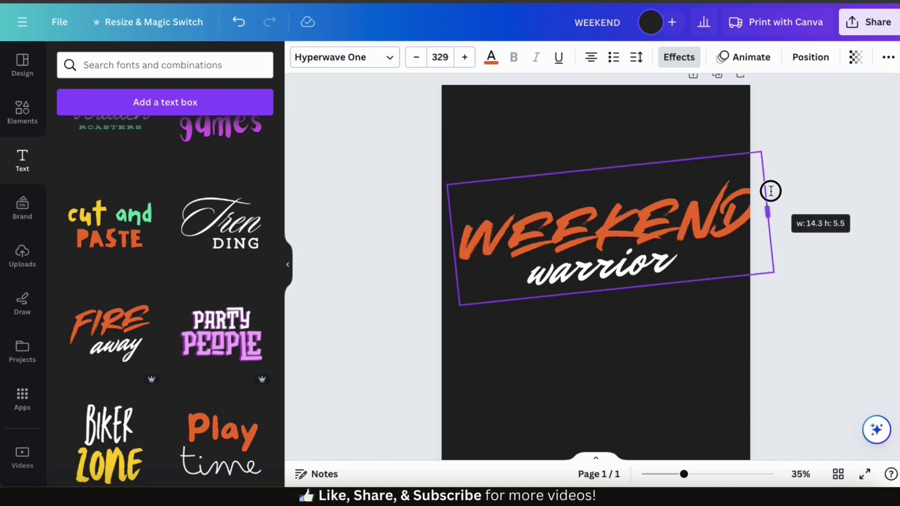
{"action": "left_click_drag", "start_coordinate": [765, 153], "coordinate": [675, 221]}
- Select WEEKEND and warrior together, enlarge them slightly and move them to the page's upper part
{"action": "left_click", "coordinate": [599, 240], "text": "shift"}
{"action": "left_click_drag", "start_coordinate": [738, 309], "coordinate": [769, 325]}
{"action": "left_click_drag", "start_coordinate": [669, 244], "coordinate": [652, 178]}
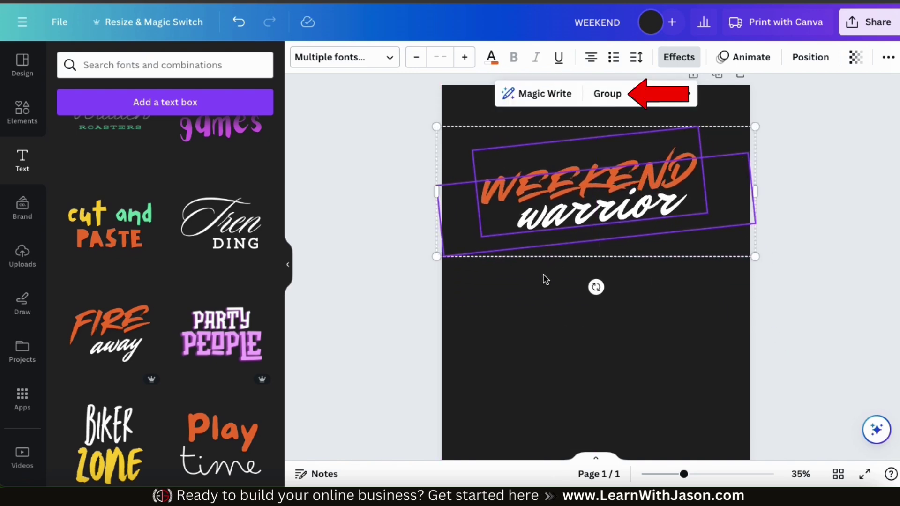
- Group the two words and enlarge the group until WEEKEND is about font size 254, centered near the page's top
{"action": "left_click", "coordinate": [606, 96]}
{"action": "mouse_move", "coordinate": [670, 226]}
{"action": "left_mouse_down"}
{"action": "mouse_move", "coordinate": [708, 259]}
{"action": "mouse_move", "coordinate": [682, 227]}
{"action": "left_mouse_up"}
{"action": "left_click_drag", "start_coordinate": [752, 246], "coordinate": [776, 260]}
{"action": "left_click_drag", "start_coordinate": [697, 232], "coordinate": [687, 221]}
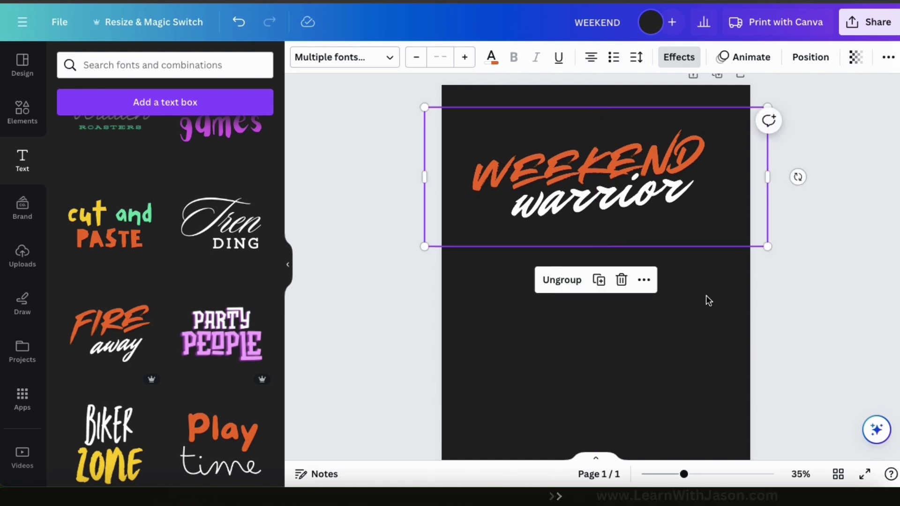
- Set the font of the word WEEKEND to Hyperwave Three, trying other recommended fonts along the way
{"action": "left_click", "coordinate": [665, 162]}
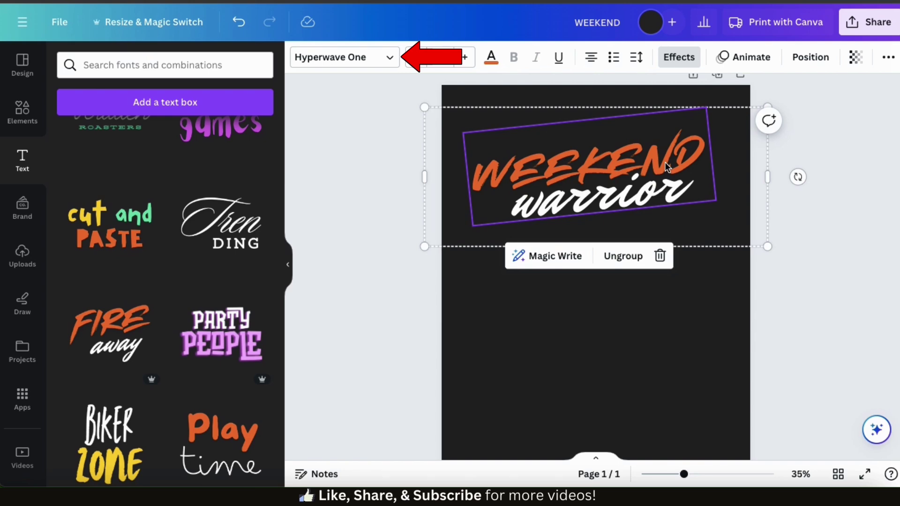
{"action": "left_click", "coordinate": [361, 60]}
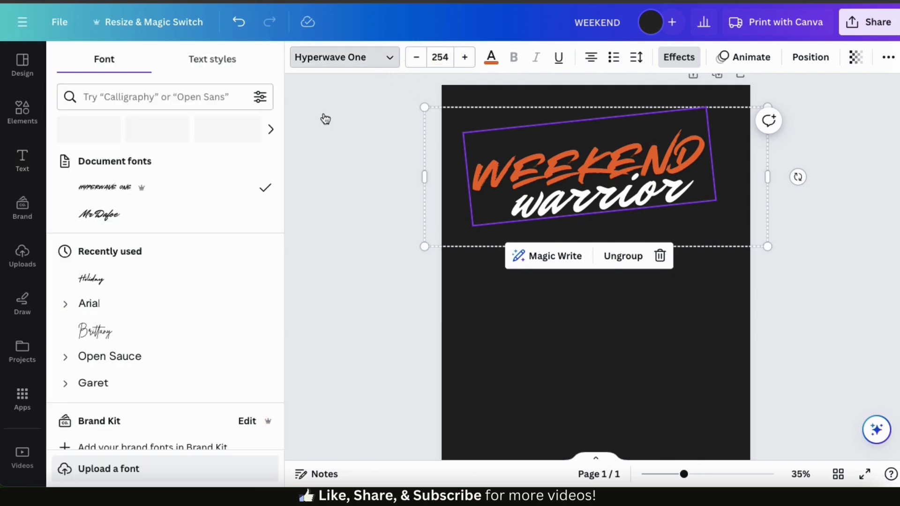
{"action": "scroll", "coordinate": [162, 331], "scroll_direction": "down", "scroll_amount": 2}
{"action": "scroll", "coordinate": [163, 332], "scroll_direction": "up", "scroll_amount": 1}
{"action": "scroll", "coordinate": [164, 332], "scroll_direction": "down", "scroll_amount": 1}
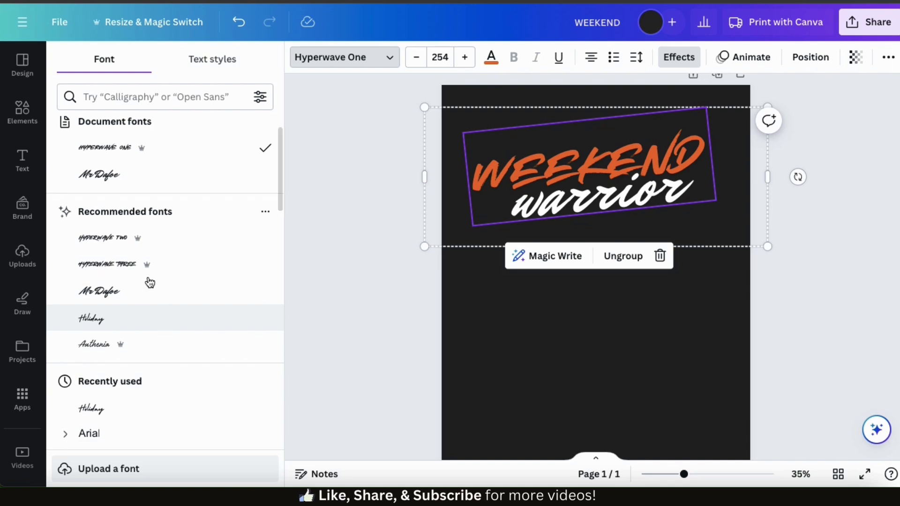
{"action": "left_click", "coordinate": [126, 244]}
{"action": "left_click", "coordinate": [123, 264]}
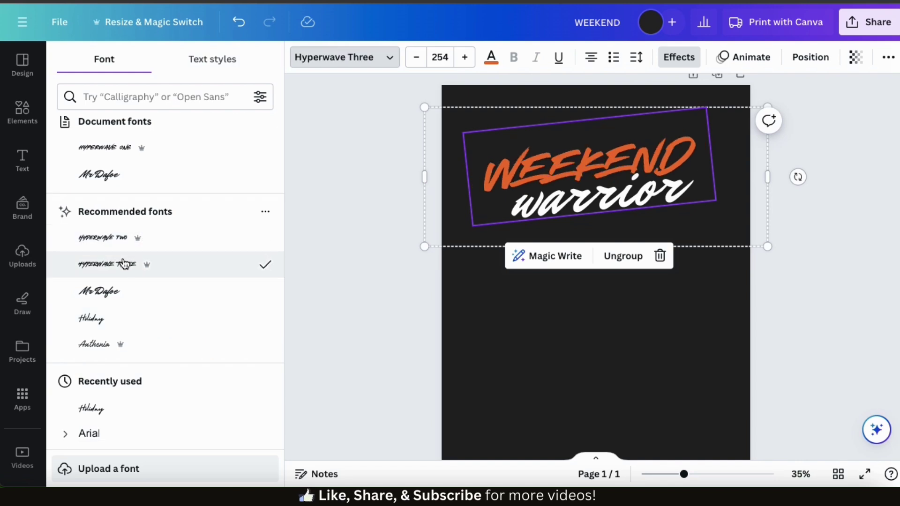
{"action": "left_click", "coordinate": [120, 292]}
{"action": "left_click", "coordinate": [118, 319]}
{"action": "left_click", "coordinate": [114, 273]}
- Try a few fonts on the word "warrior" and set it to Hyperwave One
{"action": "key", "text": "Tab"}
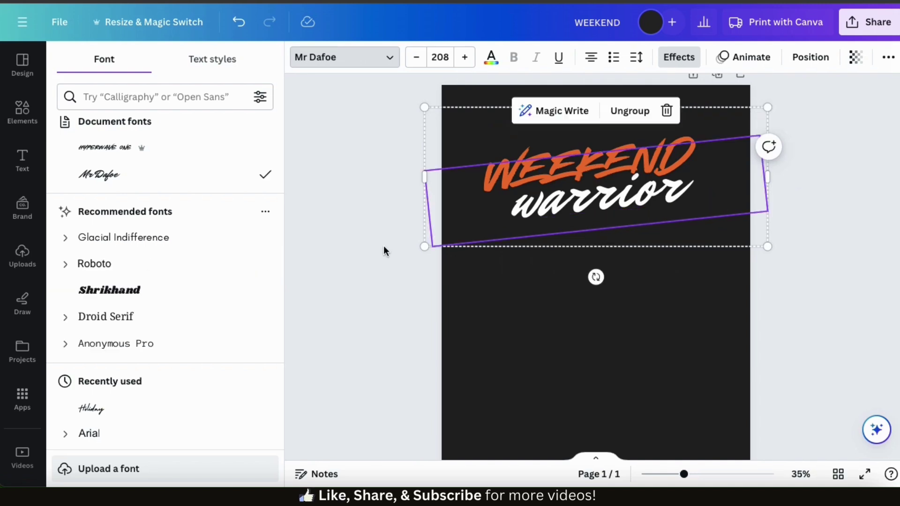
{"action": "left_click", "coordinate": [142, 241]}
{"action": "left_click", "coordinate": [130, 267]}
{"action": "left_click", "coordinate": [120, 180]}
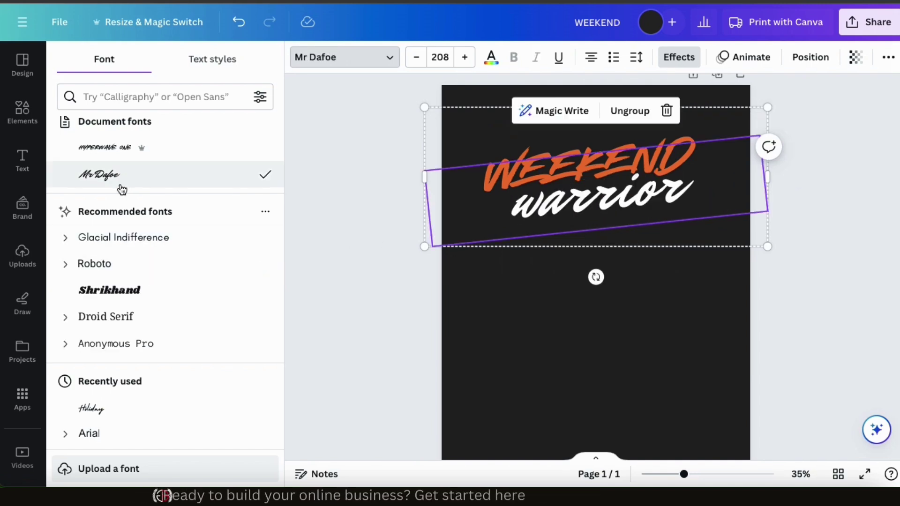
{"action": "left_click", "coordinate": [133, 147]}
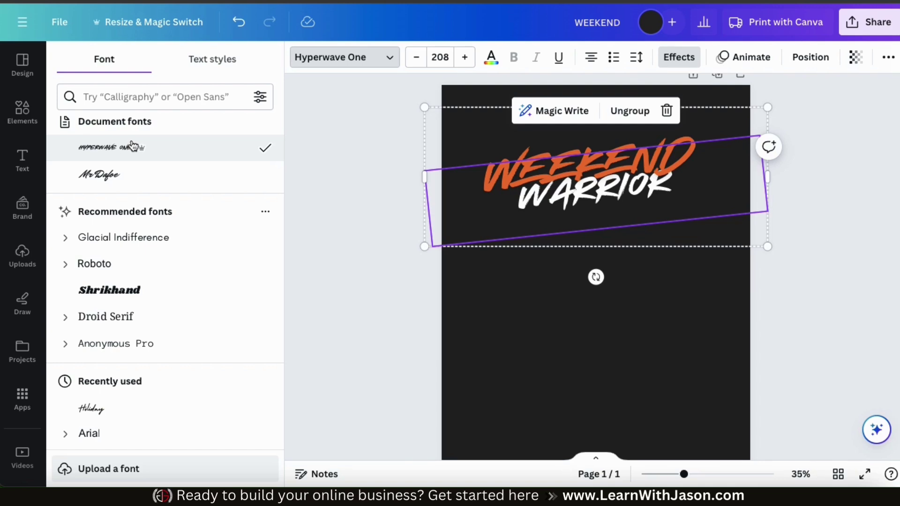
{"action": "scroll", "coordinate": [133, 147], "scroll_direction": "up", "scroll_amount": 1}
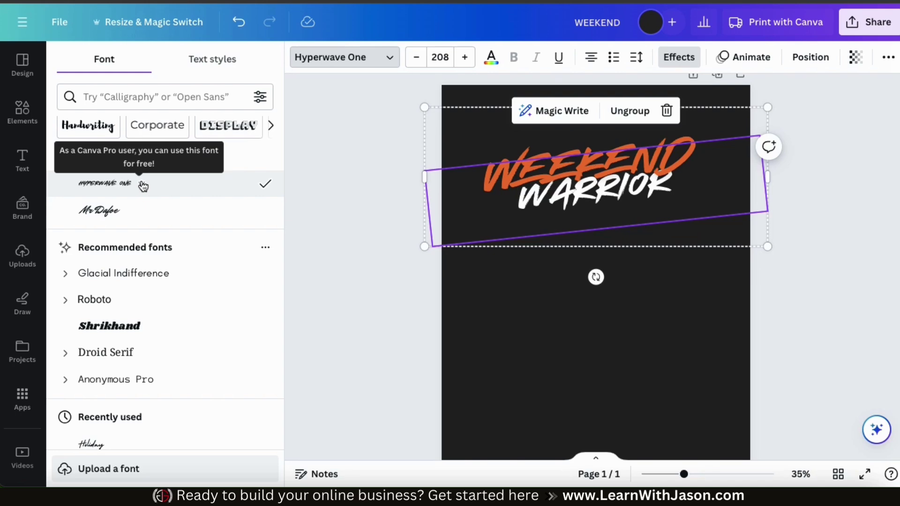
{"action": "left_click", "coordinate": [561, 322]}
- Ungroup the two words and shift WARRIOR slightly right and down beneath WEEKEND
{"action": "left_click", "coordinate": [574, 209]}
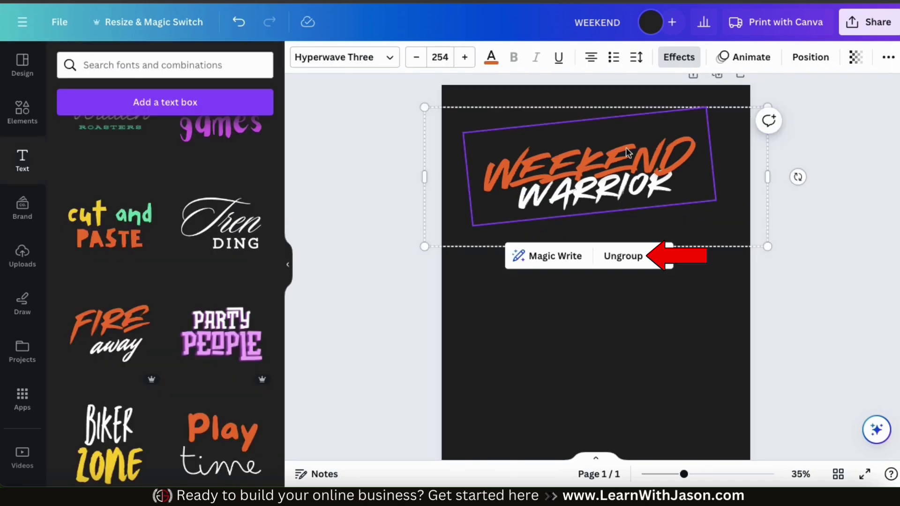
{"action": "left_click", "coordinate": [622, 255]}
{"action": "left_click", "coordinate": [654, 327]}
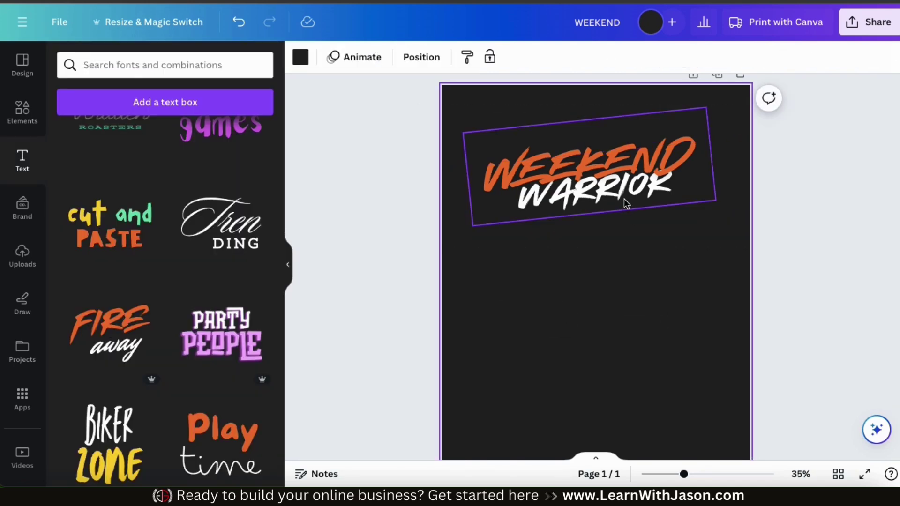
{"action": "left_click_drag", "start_coordinate": [622, 216], "coordinate": [640, 221]}
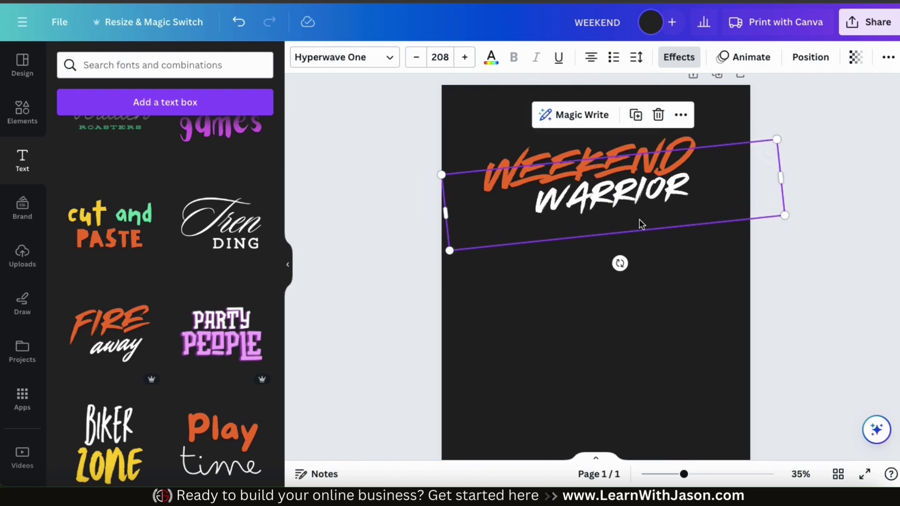
{"action": "left_click", "coordinate": [675, 251]}
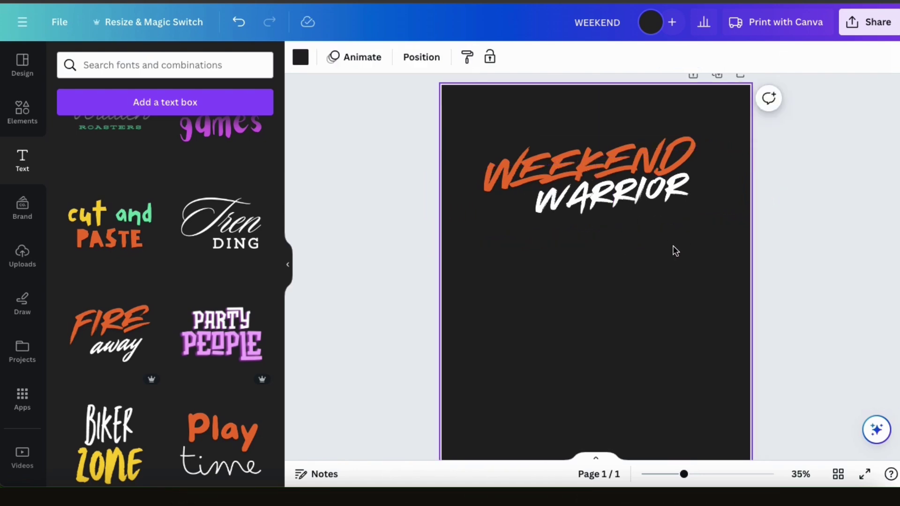
- Select WEEKEND and WARRIOR together and group them
{"action": "left_click_drag", "start_coordinate": [565, 164], "coordinate": [563, 162]}
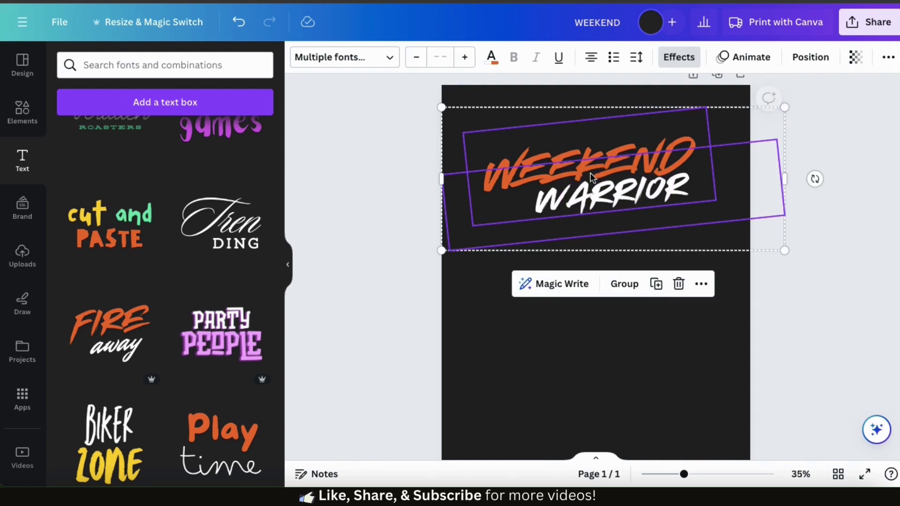
{"action": "left_click", "coordinate": [623, 283]}
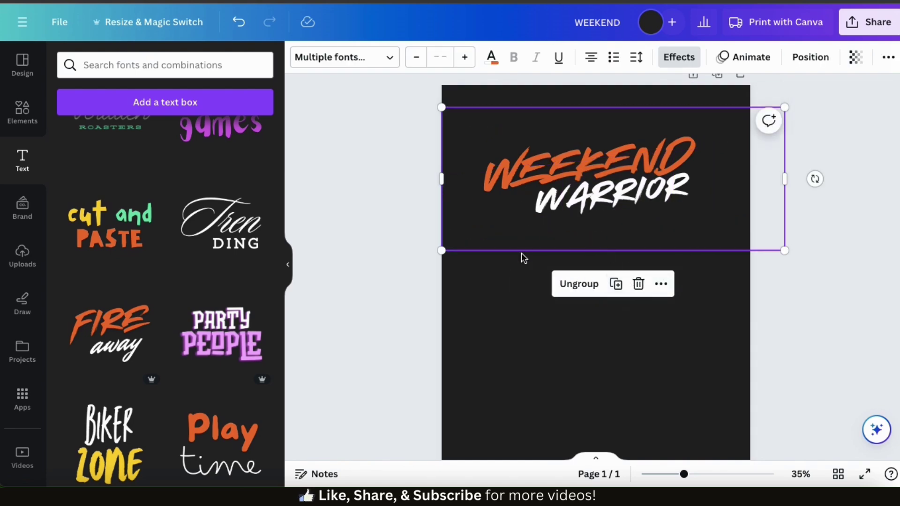
{"action": "left_click", "coordinate": [524, 347]}
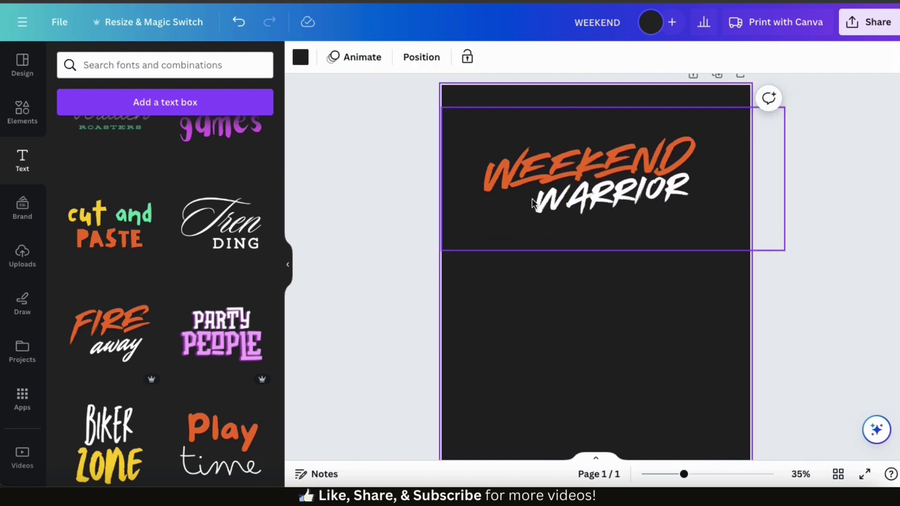
- Try bright text colors on WEEKEND and set it to white
{"action": "left_click", "coordinate": [538, 161]}
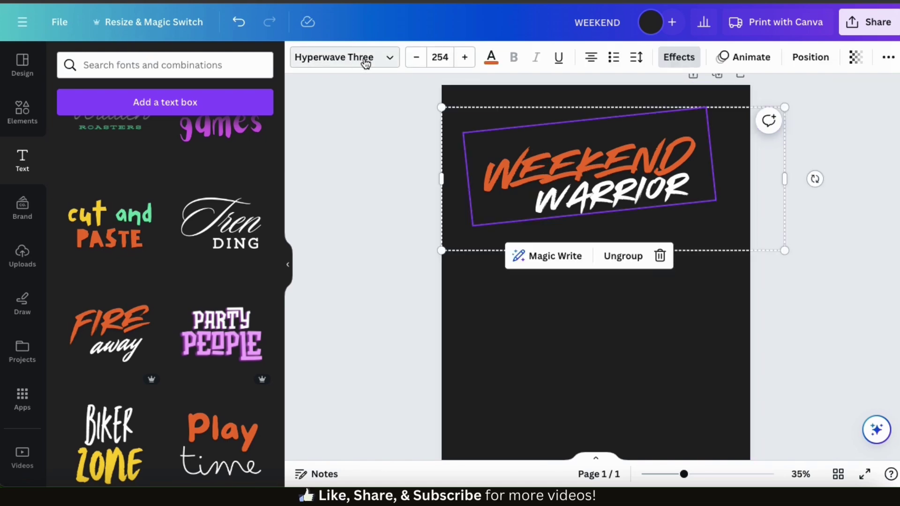
{"action": "left_click", "coordinate": [491, 59]}
{"action": "left_click", "coordinate": [259, 432]}
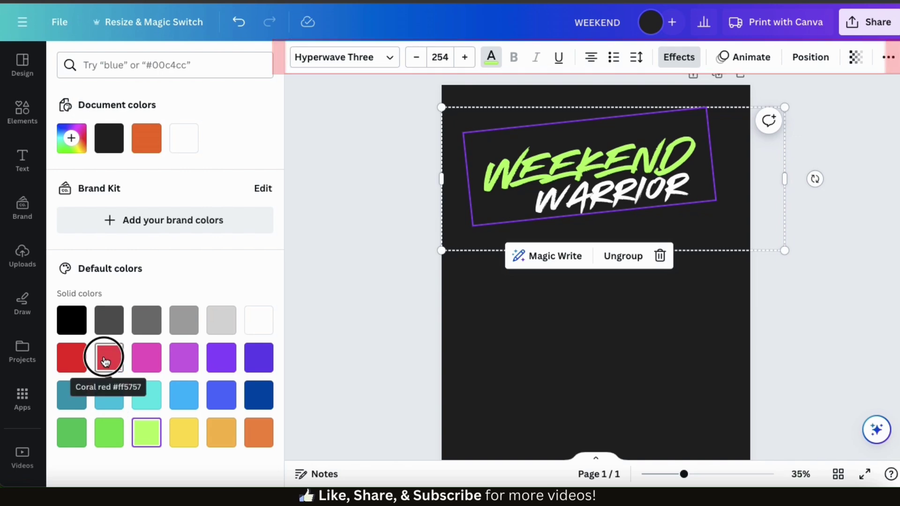
{"action": "left_click", "coordinate": [184, 426]}
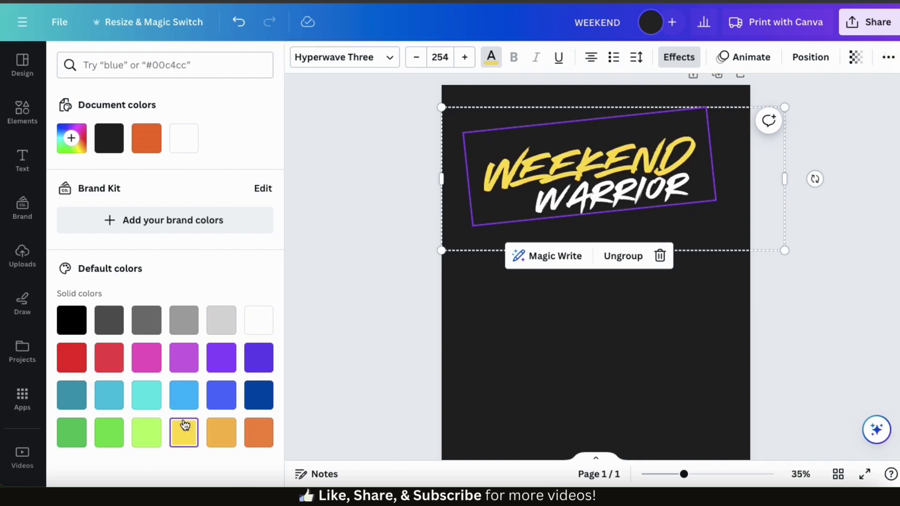
{"action": "left_click", "coordinate": [261, 331]}
- Color the word WARRIOR with the document's orange, #ff7828
{"action": "left_click", "coordinate": [622, 215]}
{"action": "left_click", "coordinate": [154, 142]}
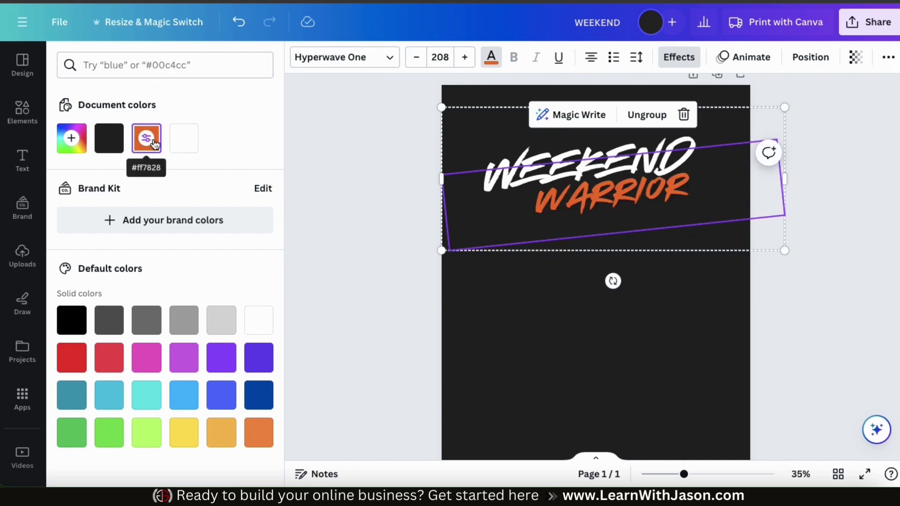
{"action": "left_click", "coordinate": [561, 339]}
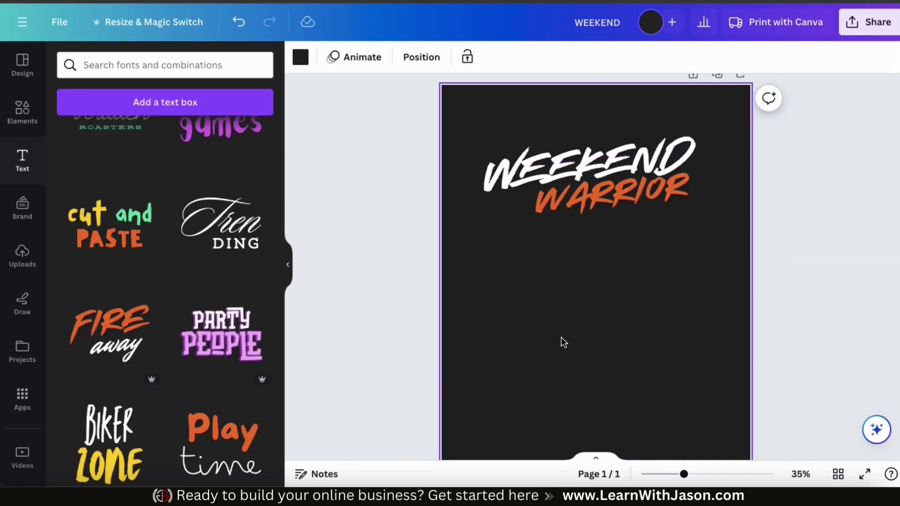
{"action": "left_click", "coordinate": [793, 338]}
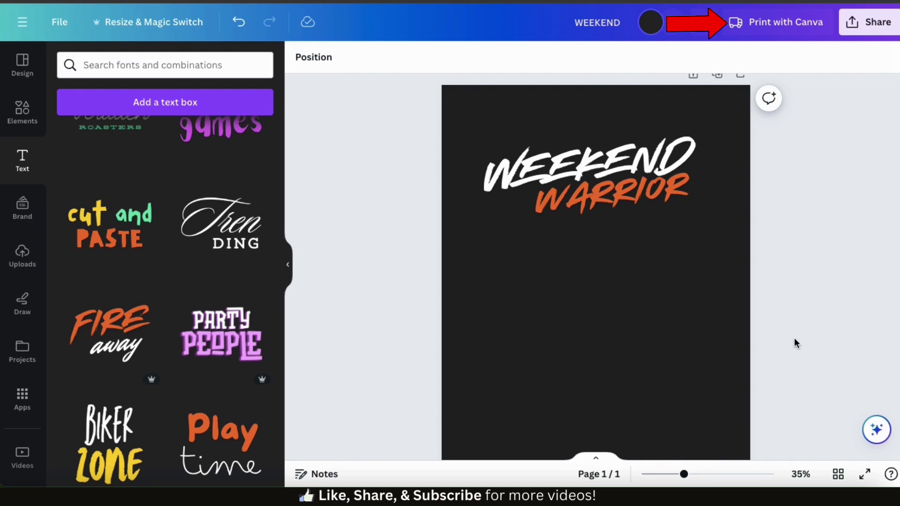
- Open the T-shirt print preview of the design and enlarge the mockup image
{"action": "left_click", "coordinate": [789, 32]}
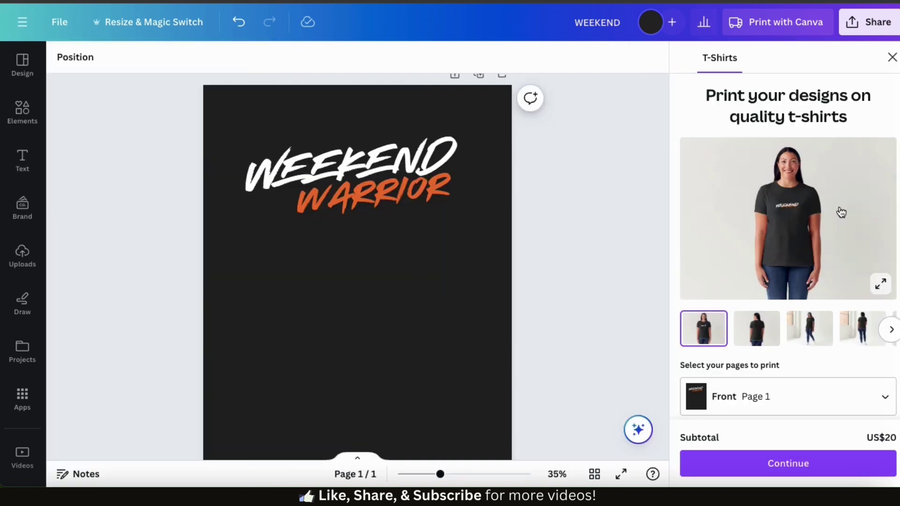
{"action": "left_click", "coordinate": [880, 285]}
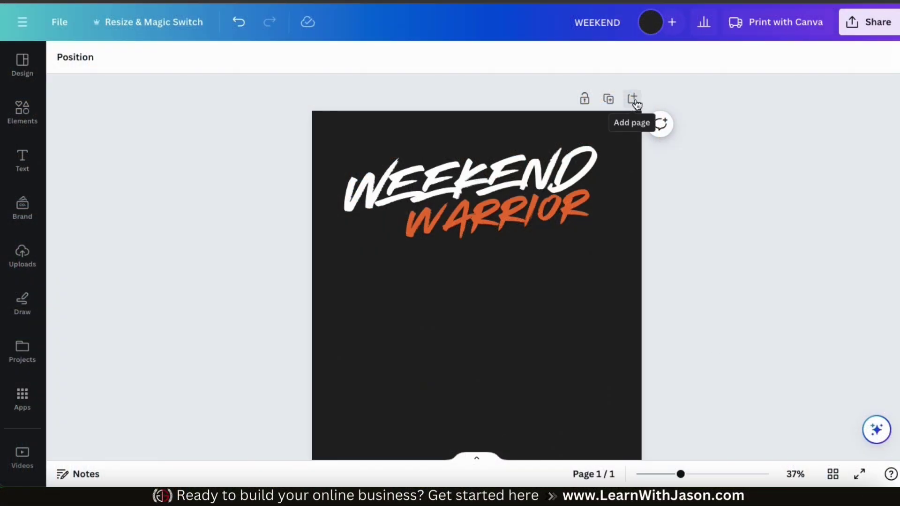
- Add a new page and move it ahead of the WEEKEND WARRIOR page
{"action": "left_click", "coordinate": [633, 99]}
{"action": "left_click", "coordinate": [487, 99]}
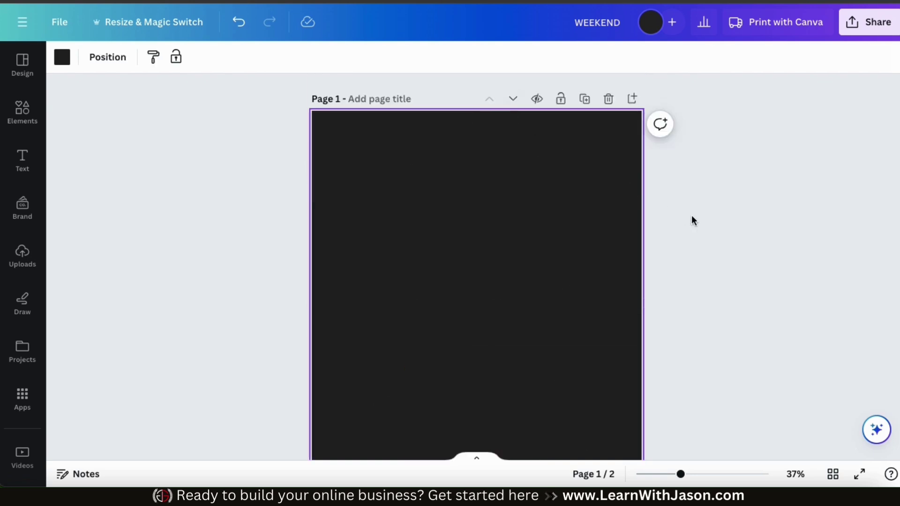
{"action": "scroll", "coordinate": [693, 220], "scroll_direction": "down", "scroll_amount": 1}
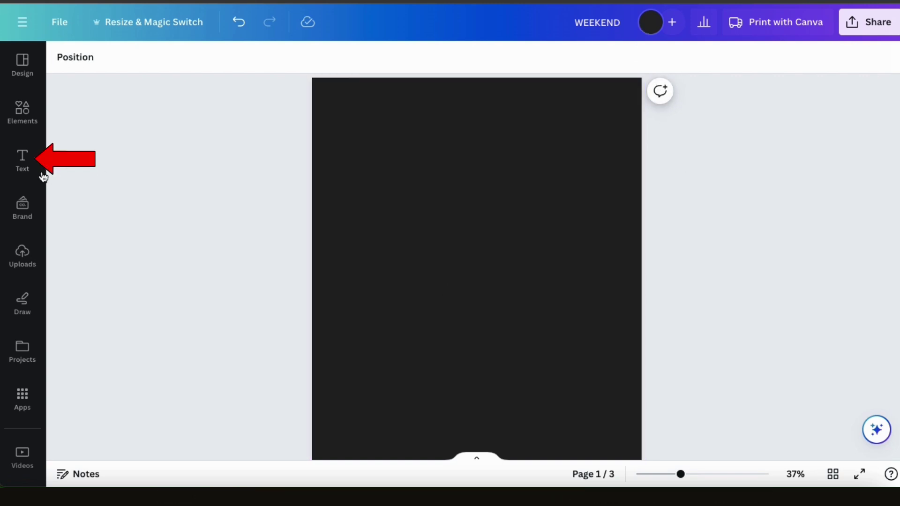
- Add the premade "JOIN NOW" font combination to the blank first page
{"action": "left_click", "coordinate": [23, 169]}
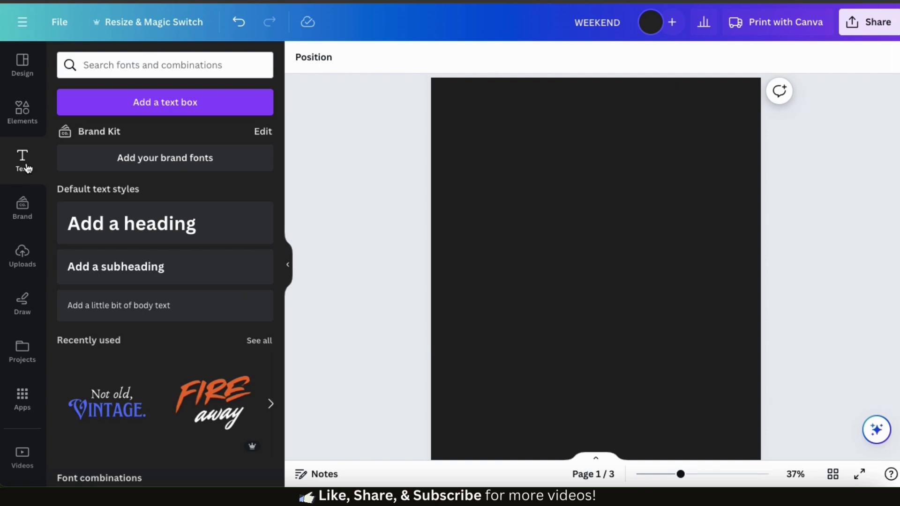
{"action": "scroll", "coordinate": [144, 234], "scroll_direction": "down", "scroll_amount": 4}
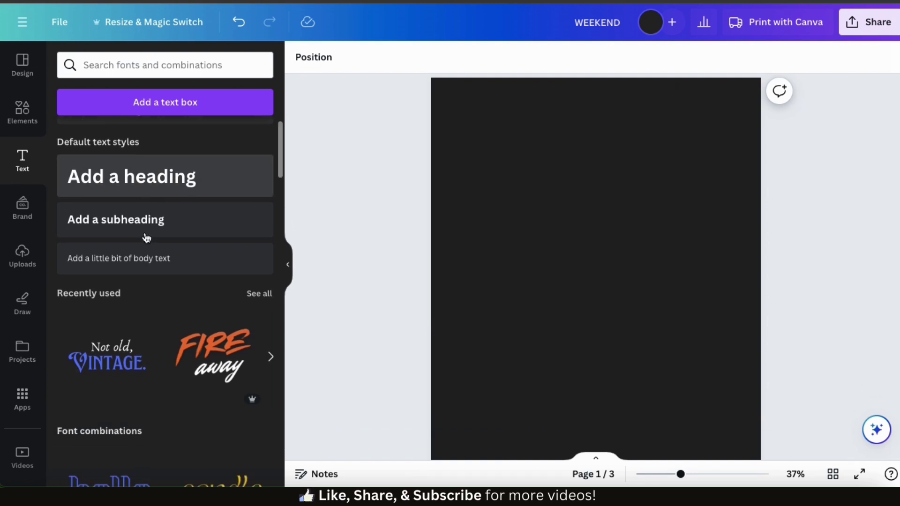
{"action": "scroll", "coordinate": [145, 231], "scroll_direction": "down", "scroll_amount": 12}
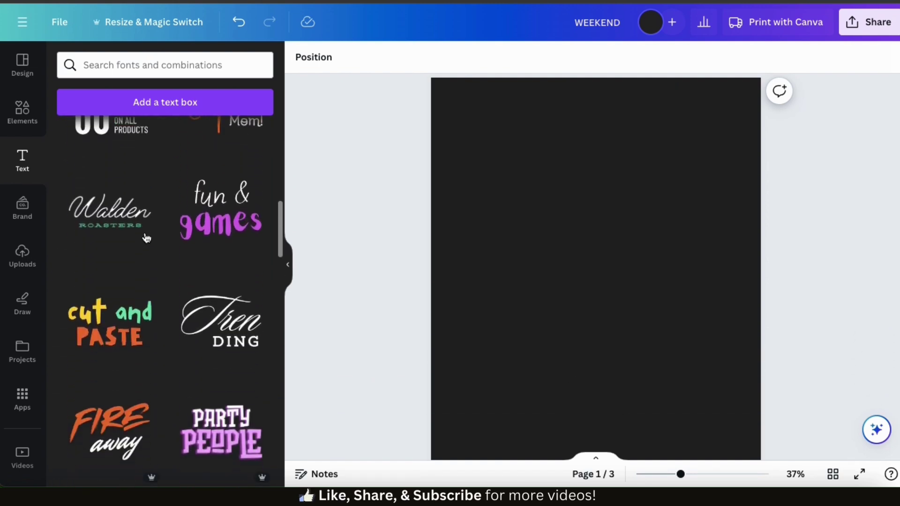
{"action": "scroll", "coordinate": [146, 238], "scroll_direction": "down", "scroll_amount": 8}
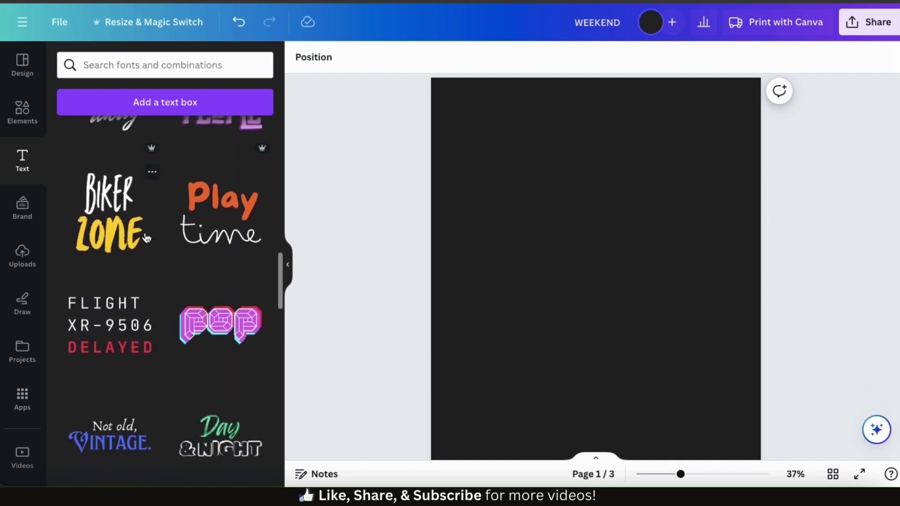
{"action": "scroll", "coordinate": [147, 238], "scroll_direction": "down", "scroll_amount": 7}
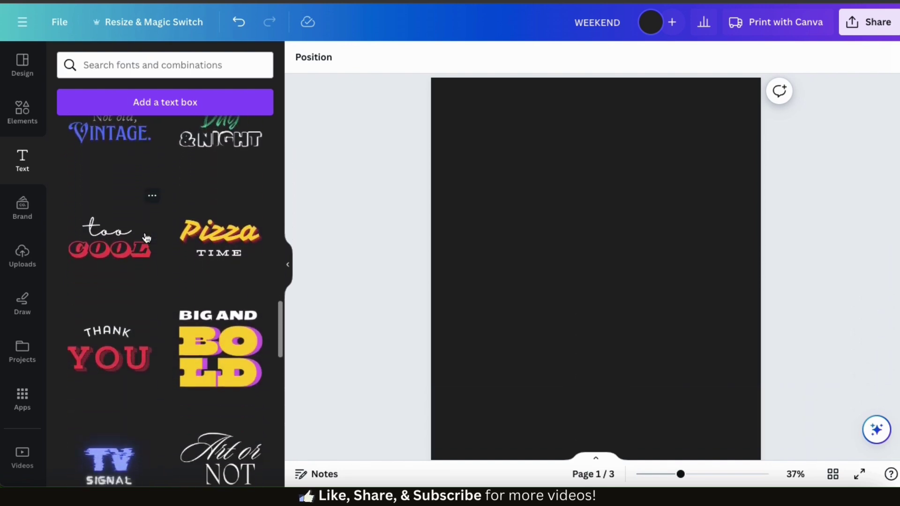
{"action": "scroll", "coordinate": [146, 238], "scroll_direction": "down", "scroll_amount": 3}
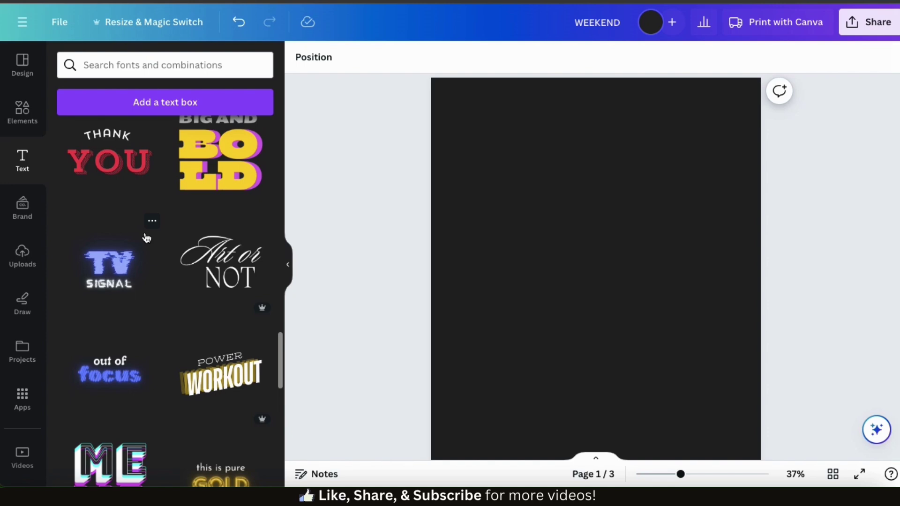
{"action": "scroll", "coordinate": [146, 238], "scroll_direction": "down", "scroll_amount": 5}
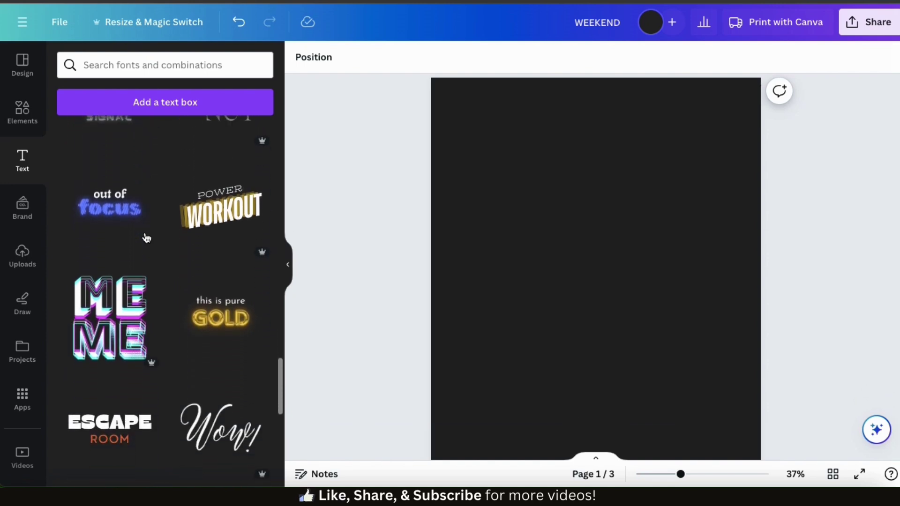
{"action": "scroll", "coordinate": [146, 238], "scroll_direction": "down", "scroll_amount": 6}
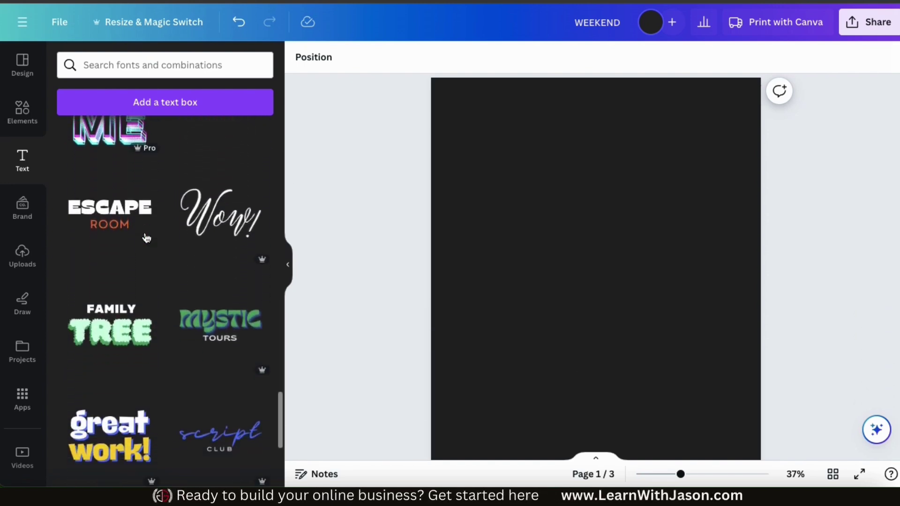
{"action": "scroll", "coordinate": [220, 281], "scroll_direction": "down", "scroll_amount": 7}
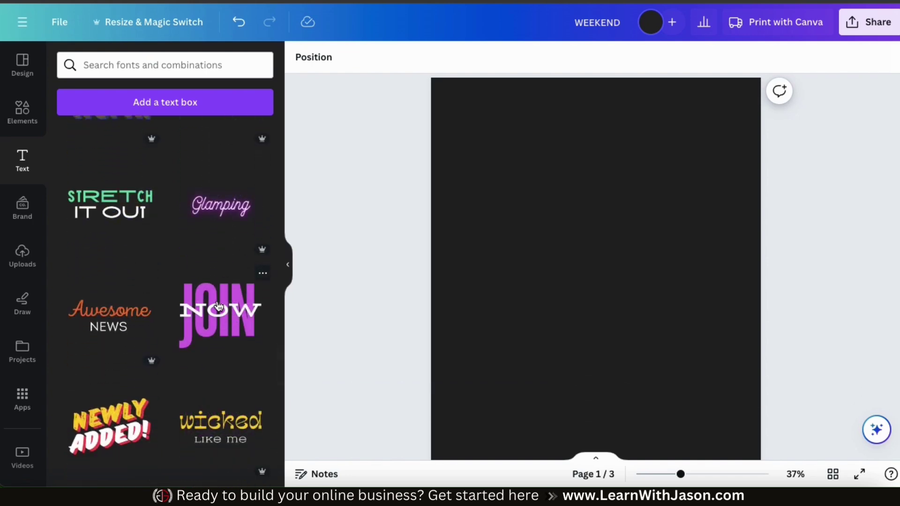
{"action": "left_click", "coordinate": [218, 307]}
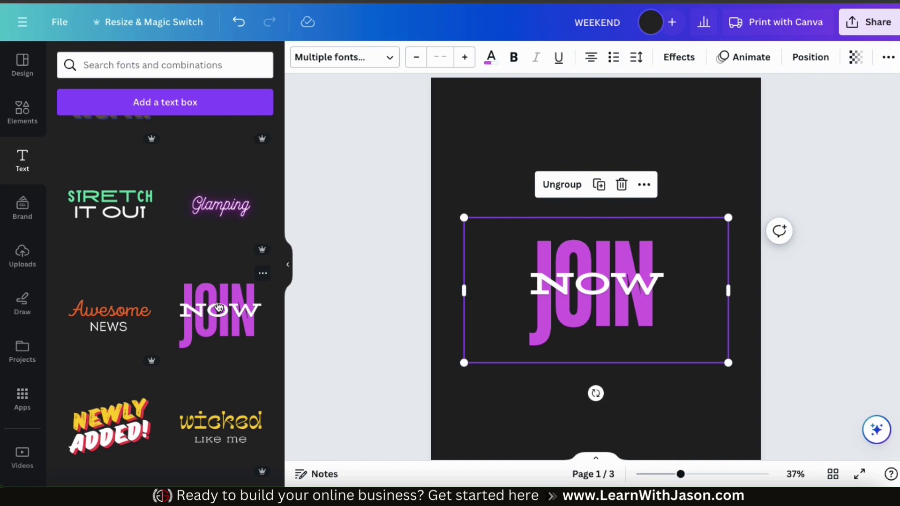
- Enlarge the "JOIN NOW" font combination and center it horizontally in the upper half of the page
{"action": "left_click_drag", "start_coordinate": [465, 218], "coordinate": [330, 137]}
{"action": "left_click_drag", "start_coordinate": [496, 220], "coordinate": [563, 198]}
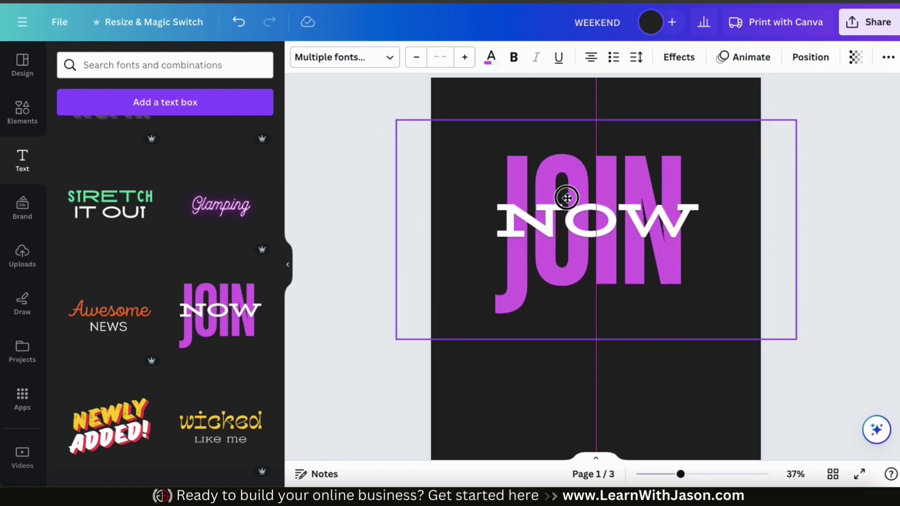
{"action": "left_click", "coordinate": [747, 371]}
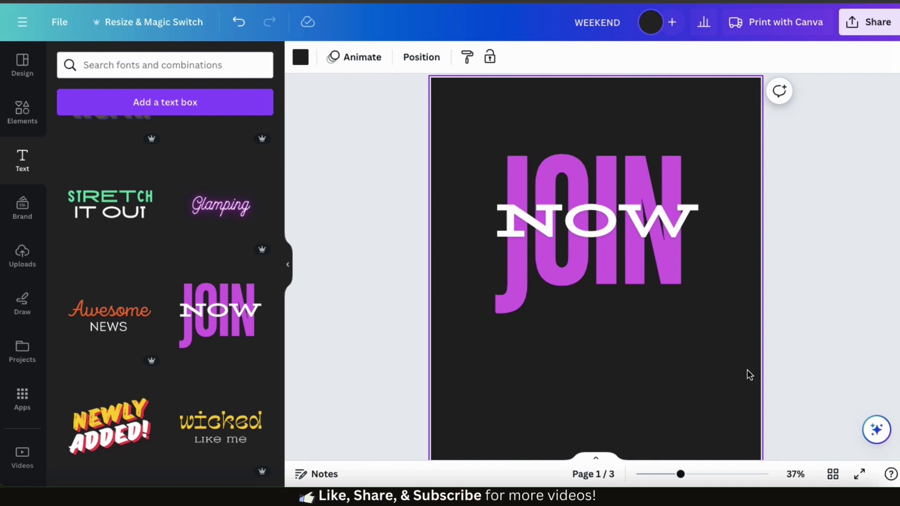
- Ungroup the "JOIN NOW" combination and move the word NOW below JOIN
{"action": "left_click", "coordinate": [682, 302]}
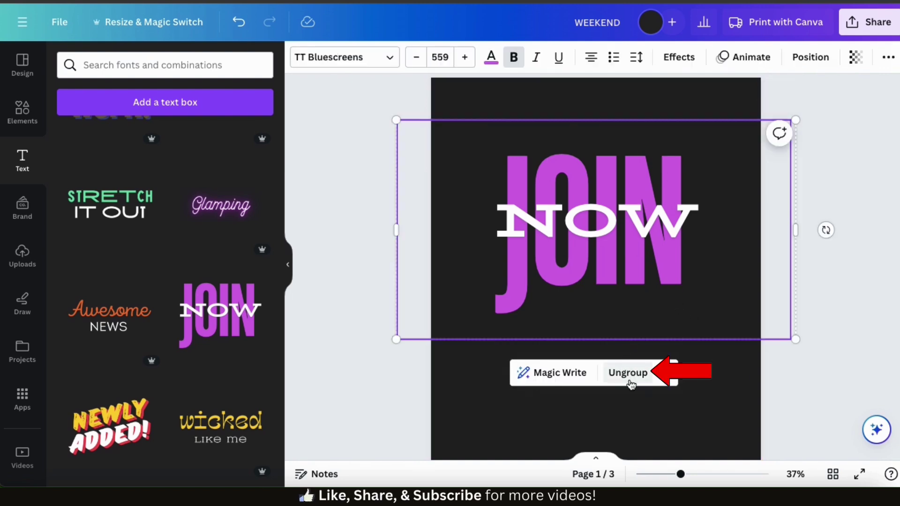
{"action": "left_click", "coordinate": [630, 383]}
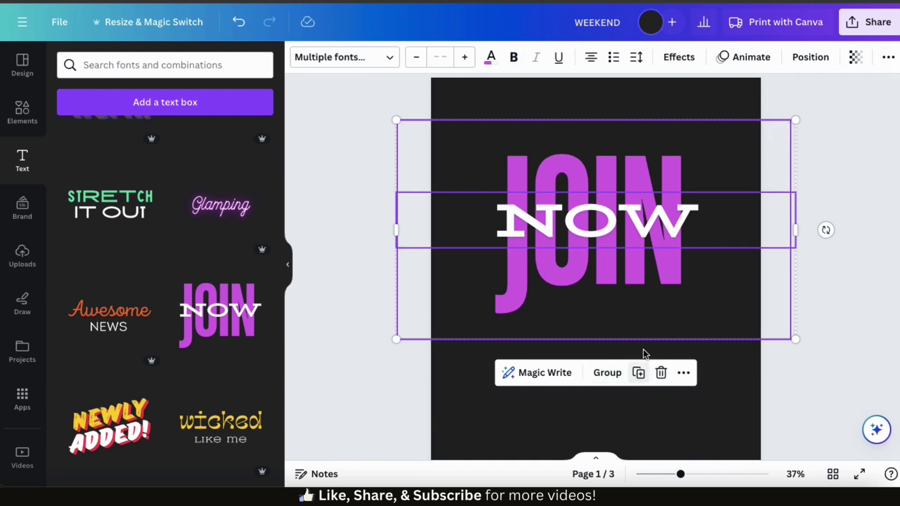
{"action": "left_click", "coordinate": [710, 356]}
{"action": "left_click", "coordinate": [638, 220]}
{"action": "left_click_drag", "start_coordinate": [645, 257], "coordinate": [640, 356]}
- Replace the word JOIN with "WORLD", shrink it to about font size 505 and center it on the page
{"action": "left_click", "coordinate": [626, 227]}
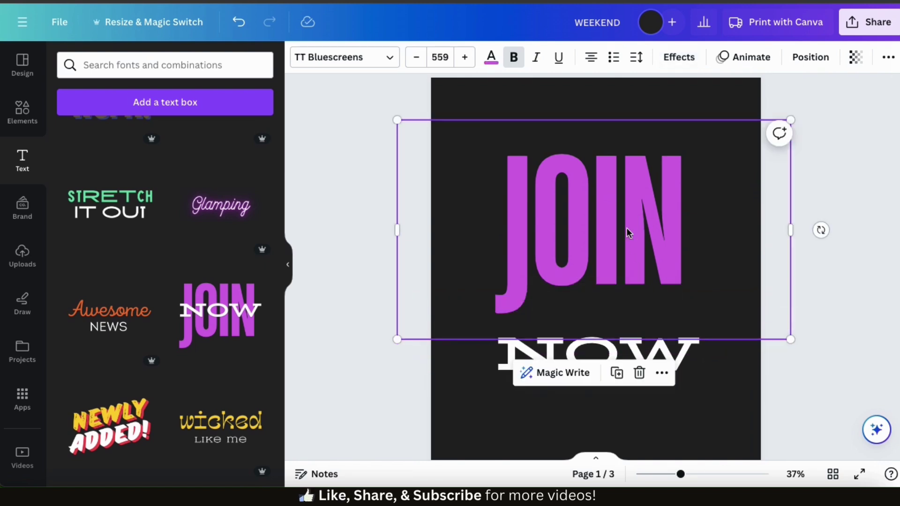
{"action": "double_click", "coordinate": [627, 229]}
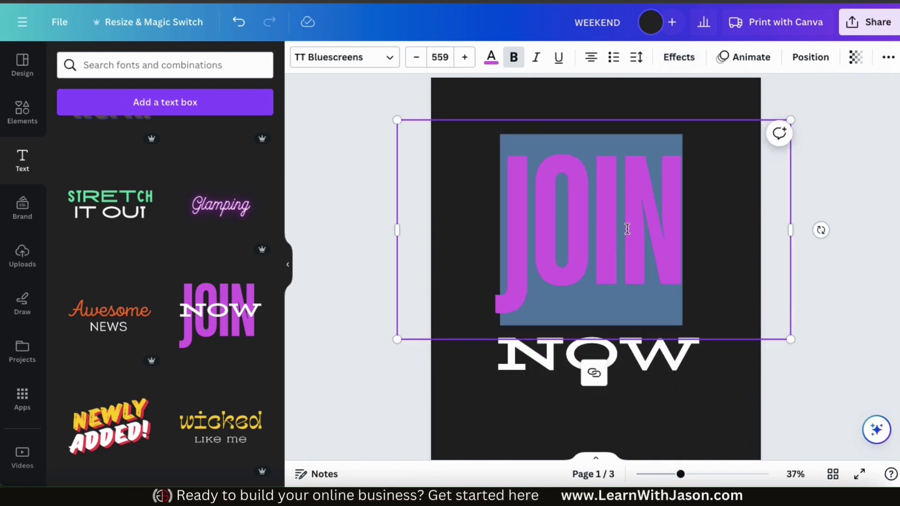
{"action": "type", "text": "WORLD"}
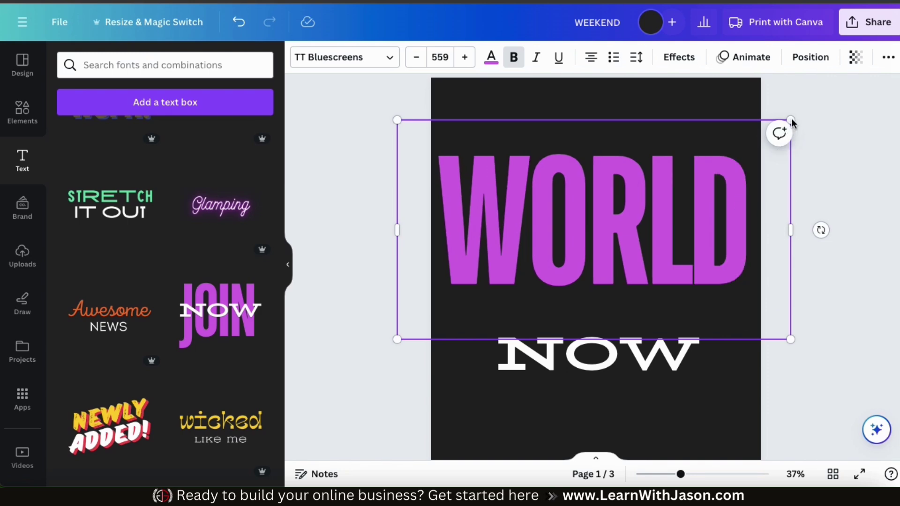
{"action": "left_click_drag", "start_coordinate": [790, 339], "coordinate": [755, 315]}
{"action": "left_click_drag", "start_coordinate": [615, 232], "coordinate": [638, 240]}
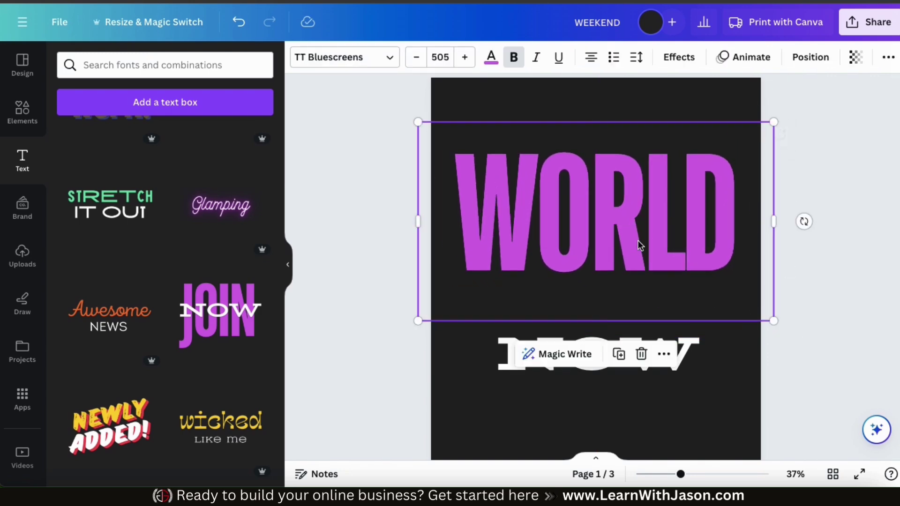
- Replace the word NOW with "TRAVELER" and shrink its text so the whole word fits on one line
{"action": "left_click", "coordinate": [661, 344]}
{"action": "double_click", "coordinate": [664, 351]}
{"action": "type", "text": "T"}
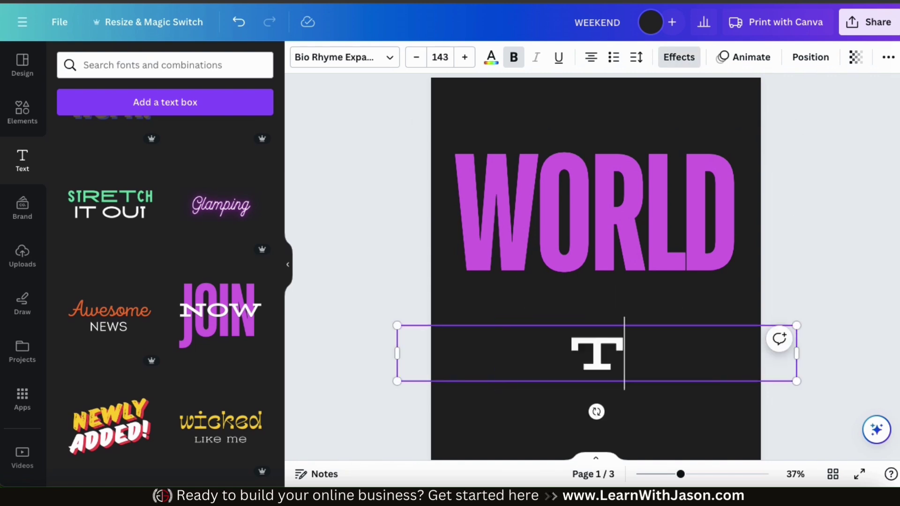
{"action": "type", "text": "RAVELER"}
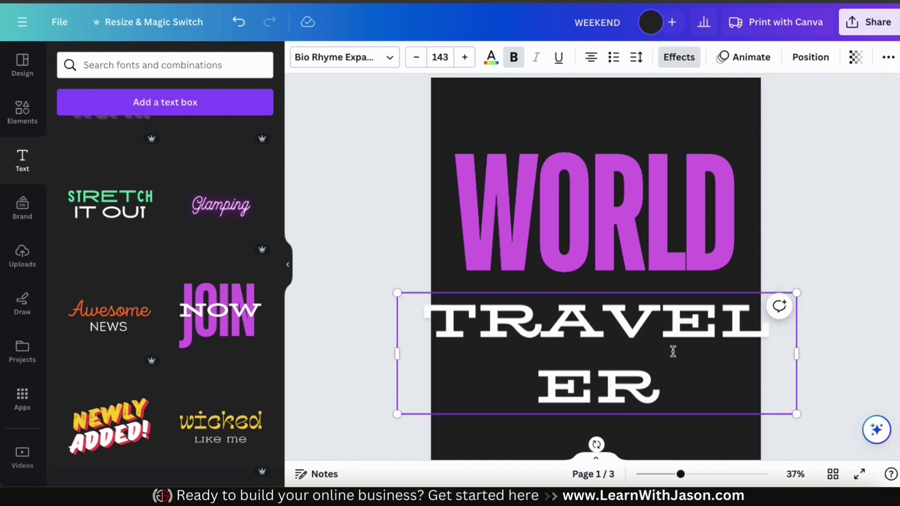
{"action": "left_click_drag", "start_coordinate": [797, 358], "coordinate": [720, 348]}
{"action": "left_click", "coordinate": [662, 384]}
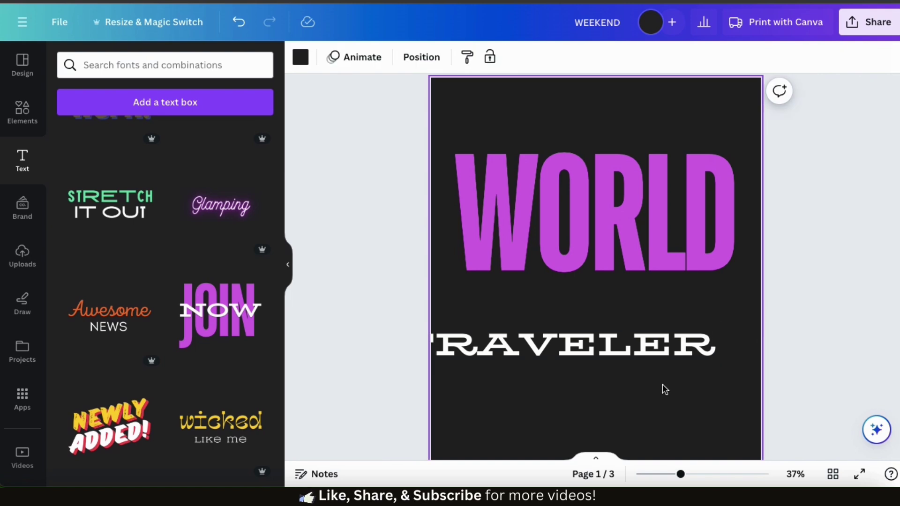
- Overlay TRAVELER across the middle of WORLD, with both words centered near the top of the page
{"action": "left_click_drag", "start_coordinate": [639, 336], "coordinate": [677, 202]}
{"action": "left_click_drag", "start_coordinate": [676, 294], "coordinate": [684, 231]}
{"action": "left_click", "coordinate": [742, 328]}
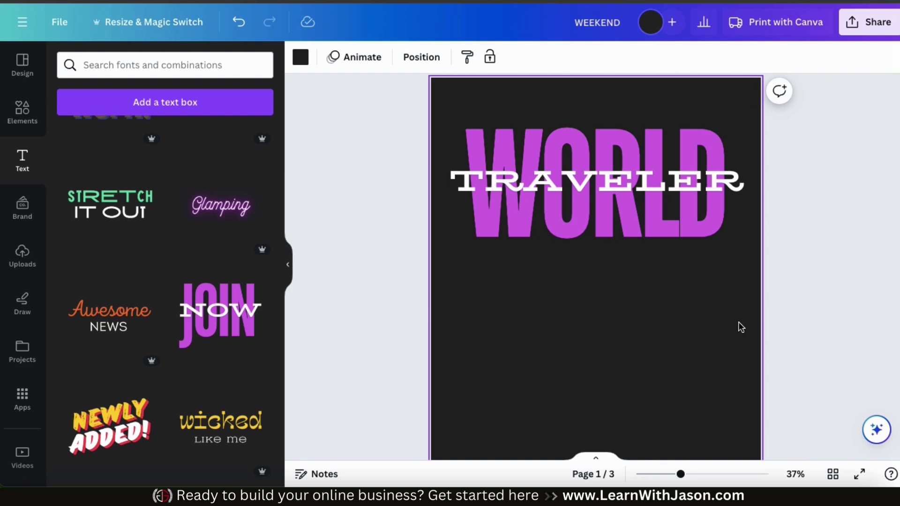
- Recolor the word WORLD from magenta to a custom purple based on the default violet
{"action": "left_click", "coordinate": [689, 238]}
{"action": "left_click", "coordinate": [491, 56]}
{"action": "left_click", "coordinate": [256, 354]}
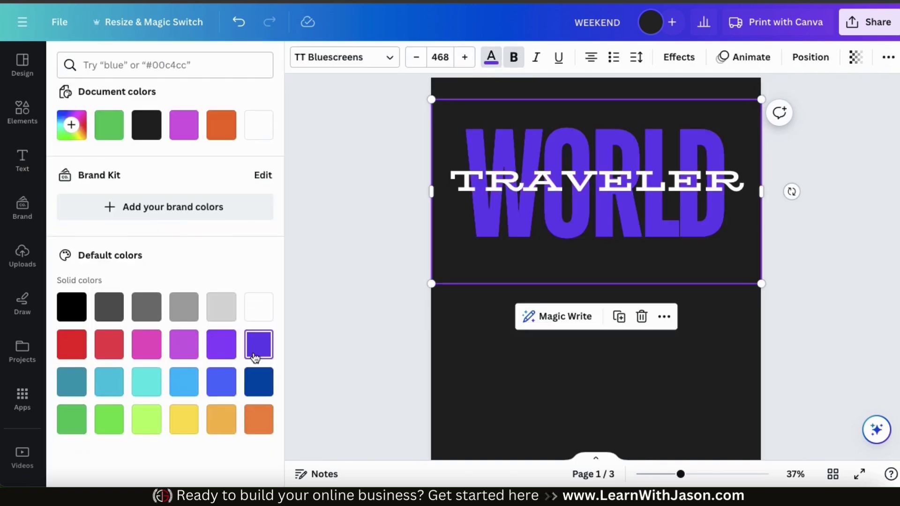
{"action": "left_click", "coordinate": [71, 125]}
{"action": "left_click", "coordinate": [209, 157]}
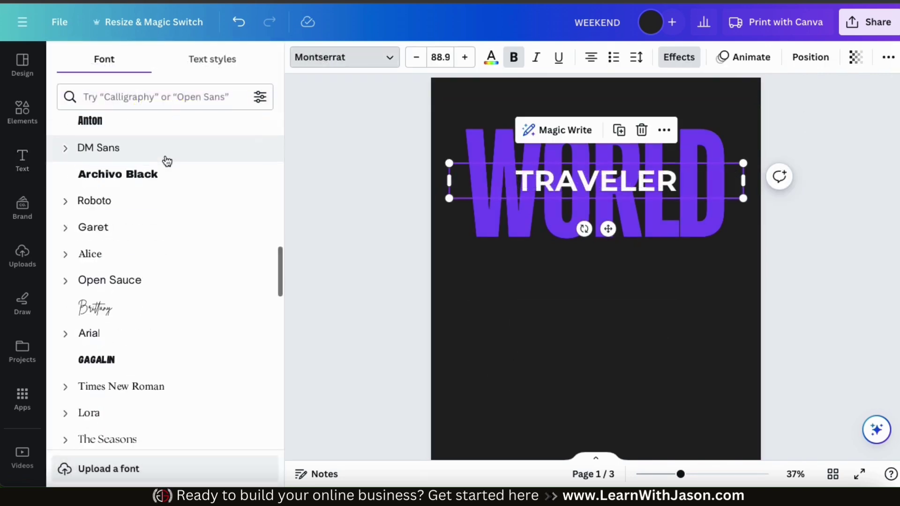
- Try other fonts on the word TRAVELER and set it in Lucidity Expand
{"action": "left_click", "coordinate": [164, 173]}
{"action": "scroll", "coordinate": [164, 206], "scroll_direction": "up", "scroll_amount": 3}
{"action": "left_click", "coordinate": [166, 228]}
{"action": "scroll", "coordinate": [166, 231], "scroll_direction": "up", "scroll_amount": 10}
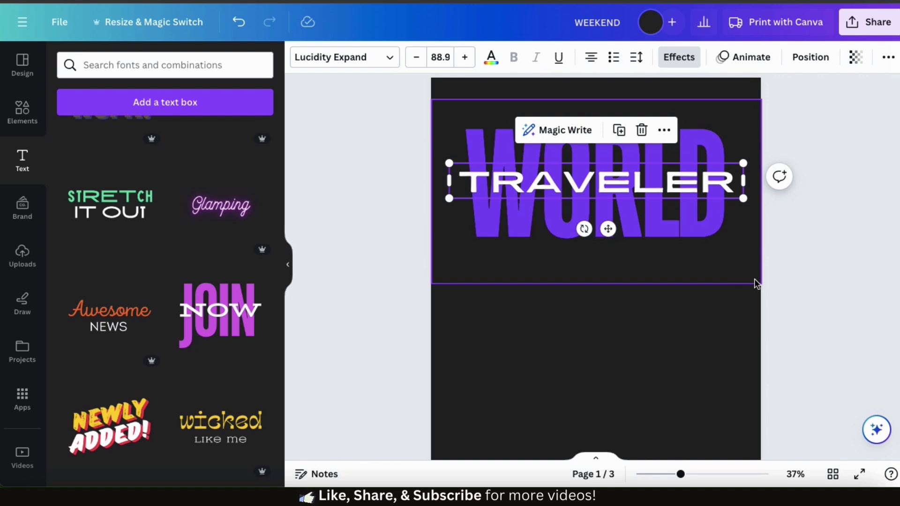
{"action": "left_click", "coordinate": [808, 289]}
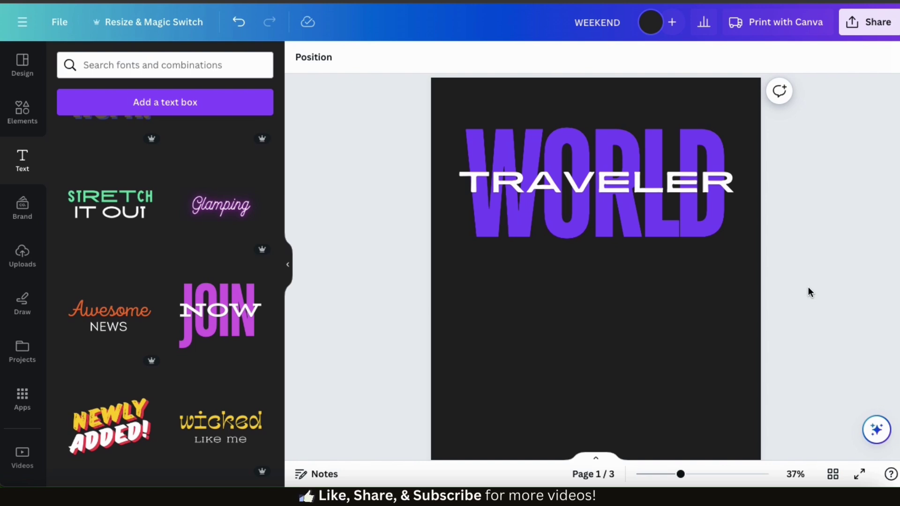
- Try the Outline, Echo, Hollow, Neon and Background text effects on the word TRAVELER
{"action": "left_click", "coordinate": [705, 198]}
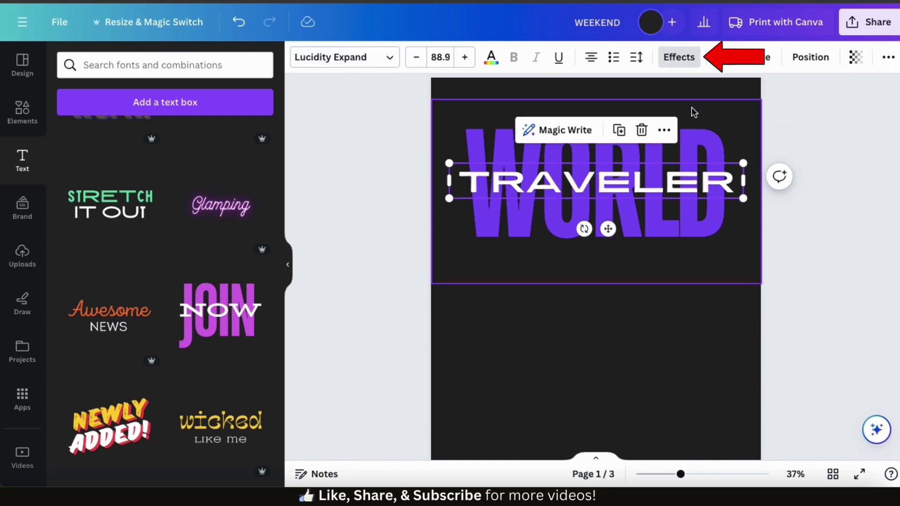
{"action": "left_click", "coordinate": [684, 60]}
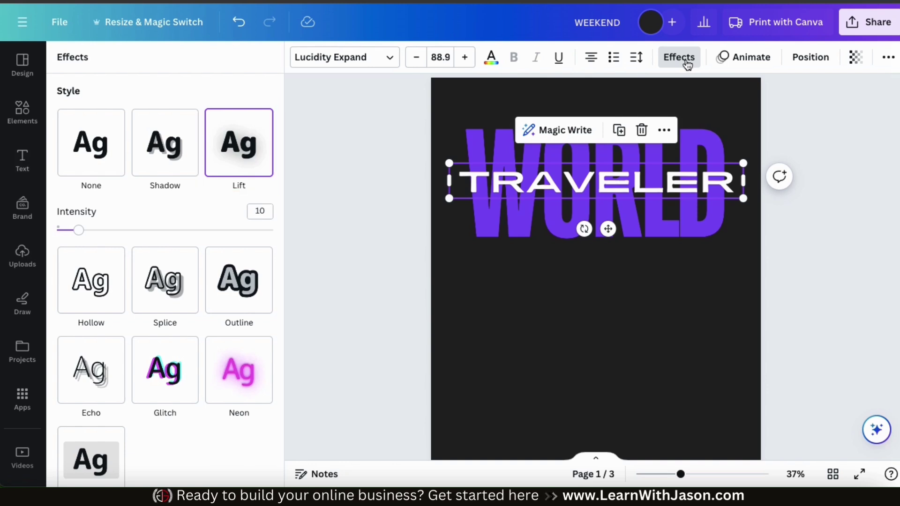
{"action": "left_click", "coordinate": [235, 293]}
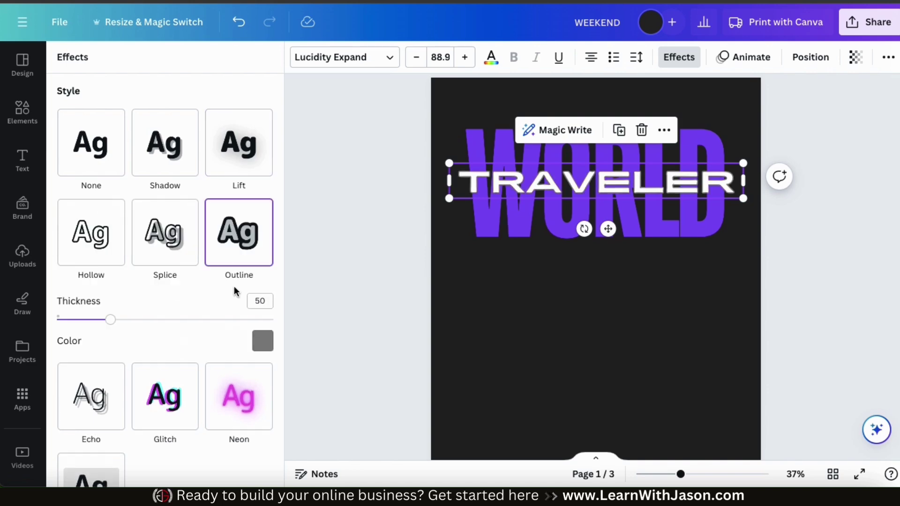
{"action": "left_click", "coordinate": [100, 397]}
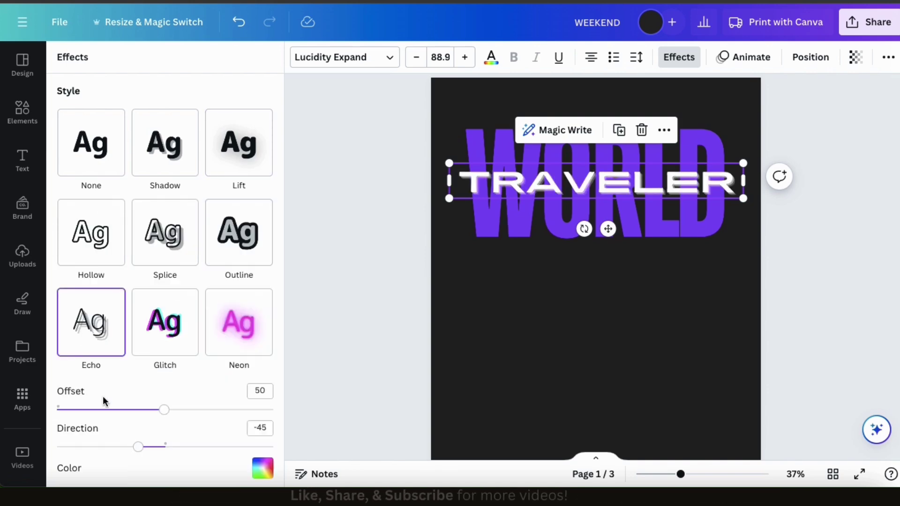
{"action": "left_click", "coordinate": [102, 239]}
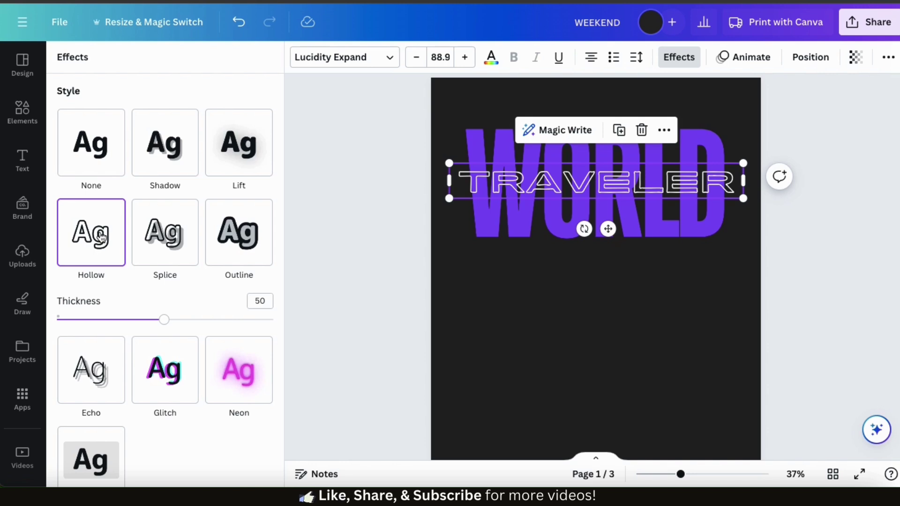
{"action": "left_click", "coordinate": [230, 375]}
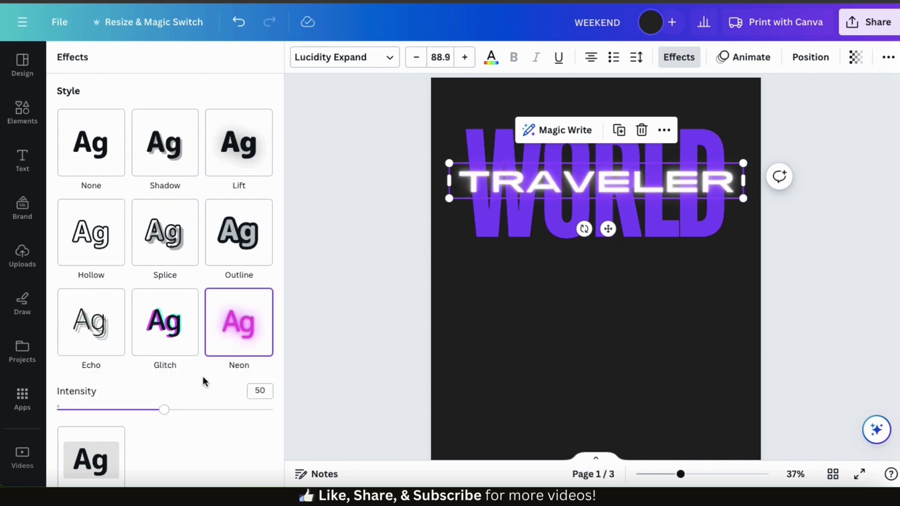
{"action": "left_click", "coordinate": [120, 438]}
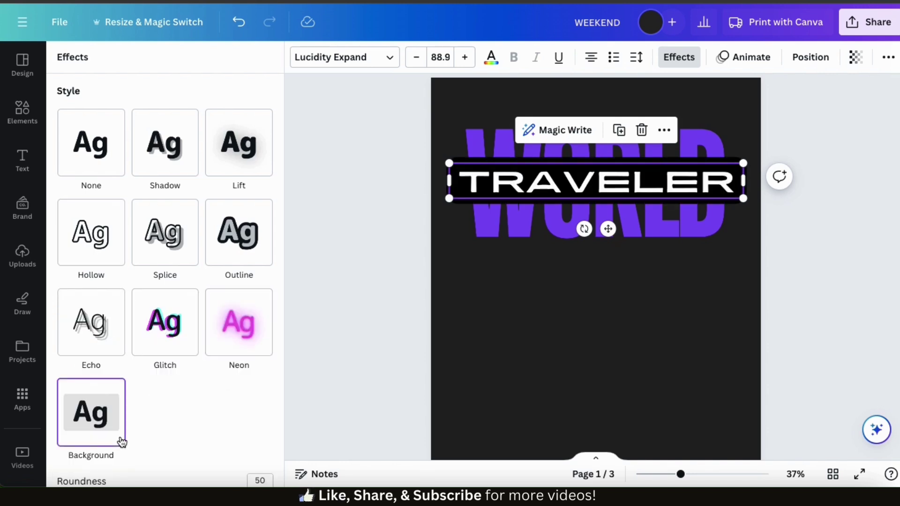
{"action": "left_click", "coordinate": [104, 247]}
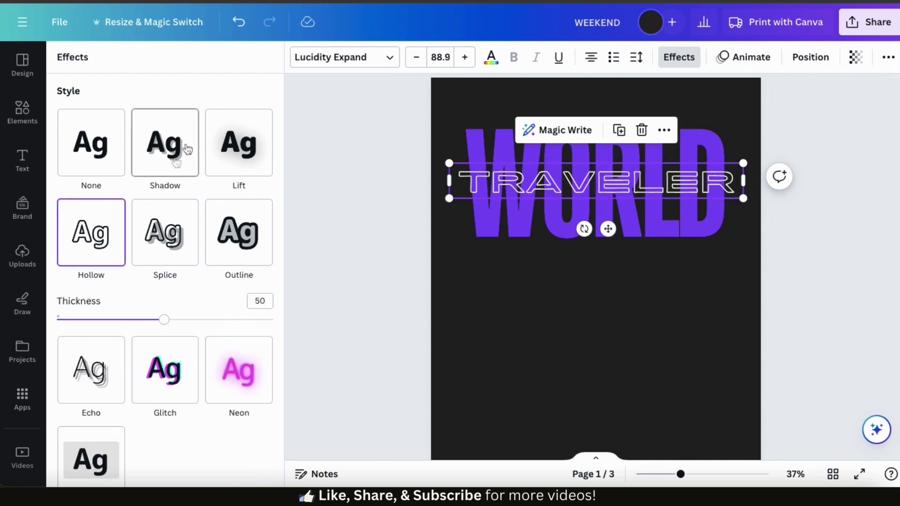
- Give the word TRAVELER a black Outline effect with a thickness of about 69
{"action": "left_click", "coordinate": [238, 231]}
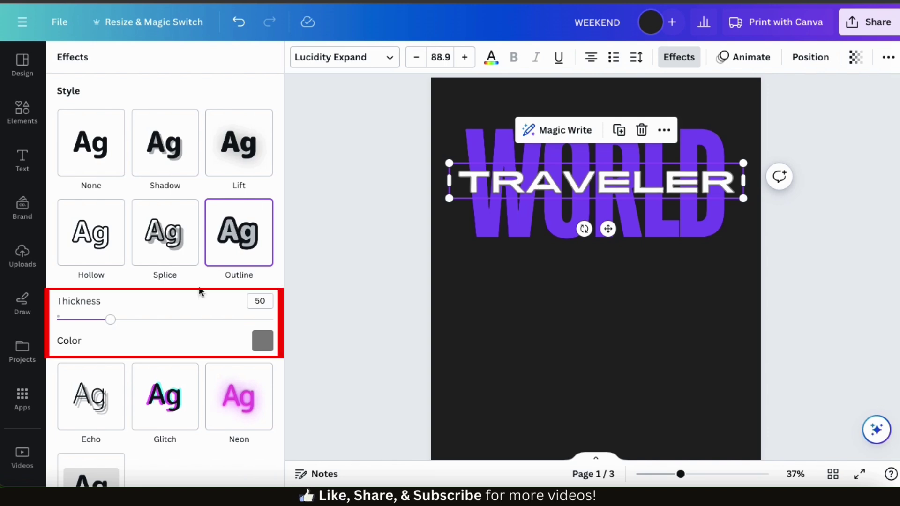
{"action": "left_click", "coordinate": [263, 341]}
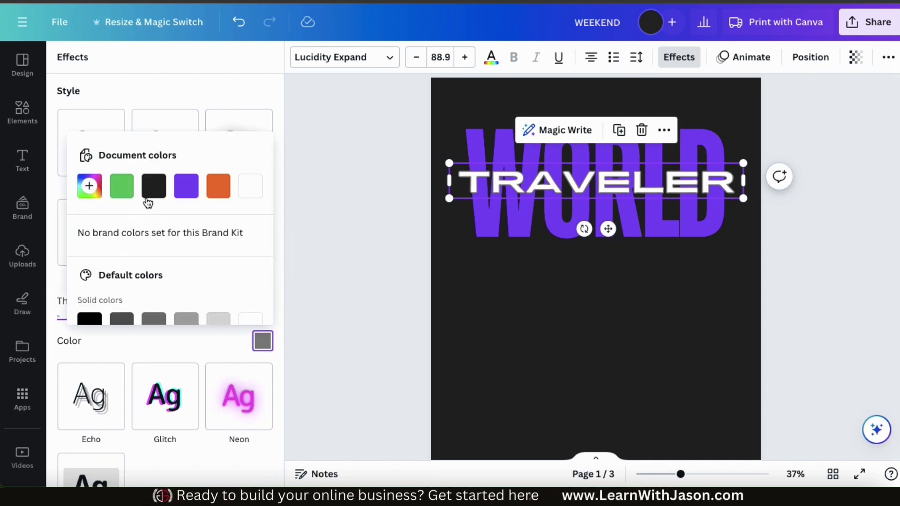
{"action": "left_click", "coordinate": [96, 321]}
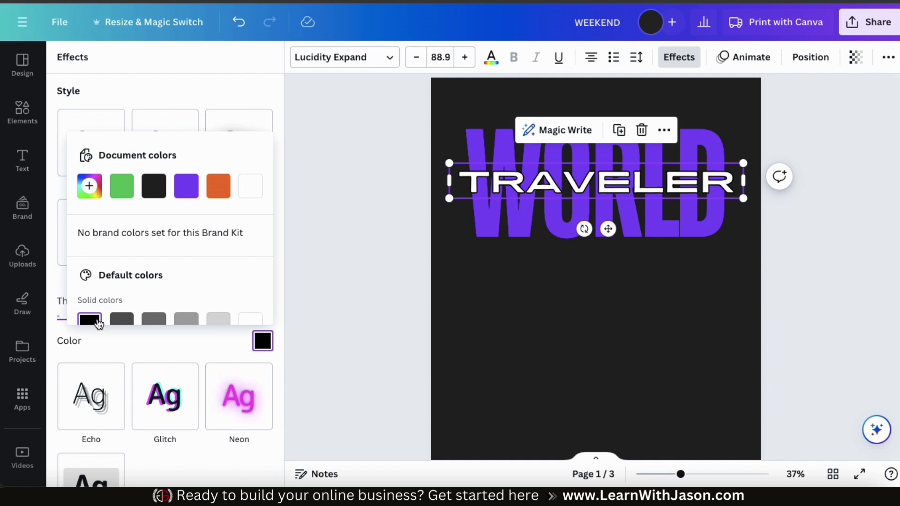
{"action": "left_click", "coordinate": [139, 353]}
{"action": "left_click_drag", "start_coordinate": [111, 321], "coordinate": [176, 323]}
{"action": "left_click_drag", "start_coordinate": [163, 322], "coordinate": [132, 319]}
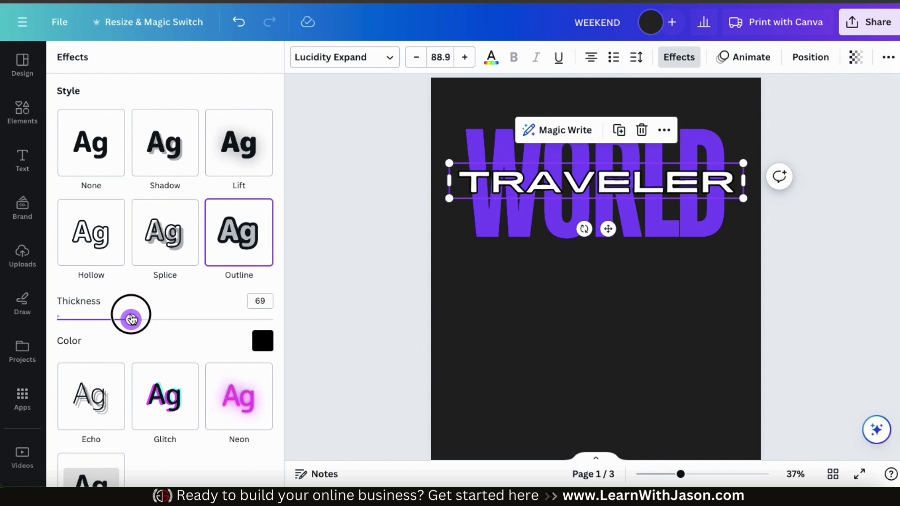
{"action": "left_click", "coordinate": [532, 357]}
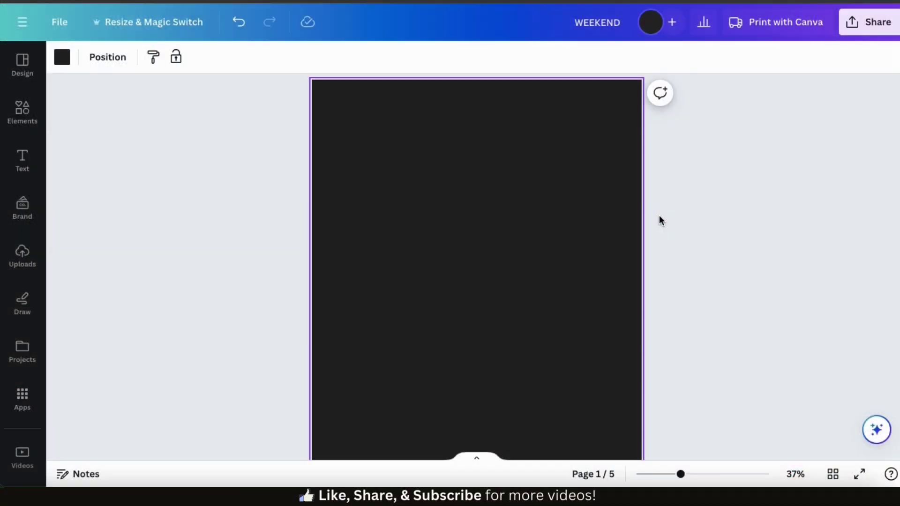
- Add the yellow HUGE SALE font combination to the blank dark page, enlarge it to nearly page width and center it
{"action": "left_click", "coordinate": [659, 216]}
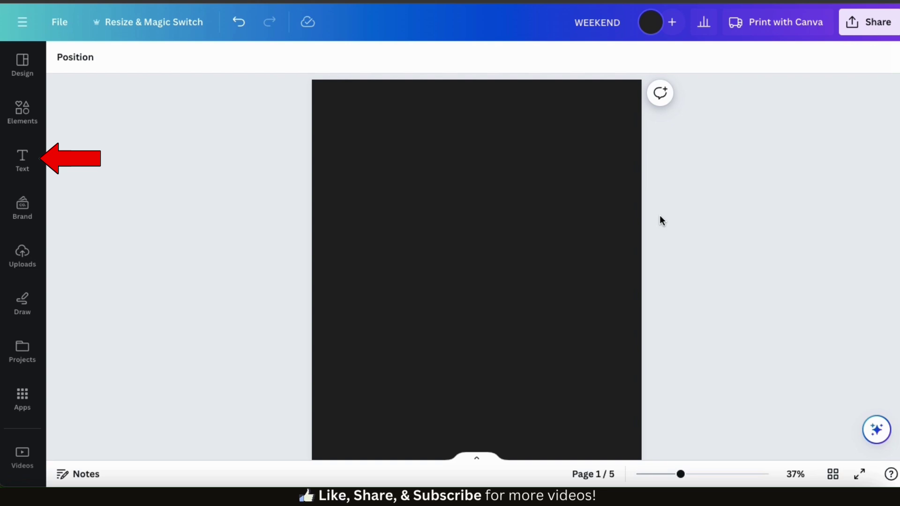
{"action": "left_click", "coordinate": [24, 161]}
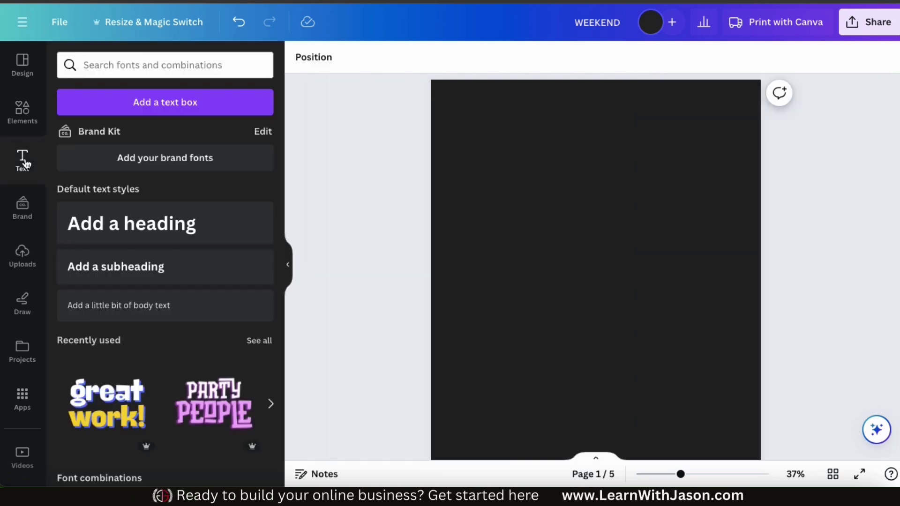
{"action": "scroll", "coordinate": [209, 238], "scroll_direction": "down", "scroll_amount": 5}
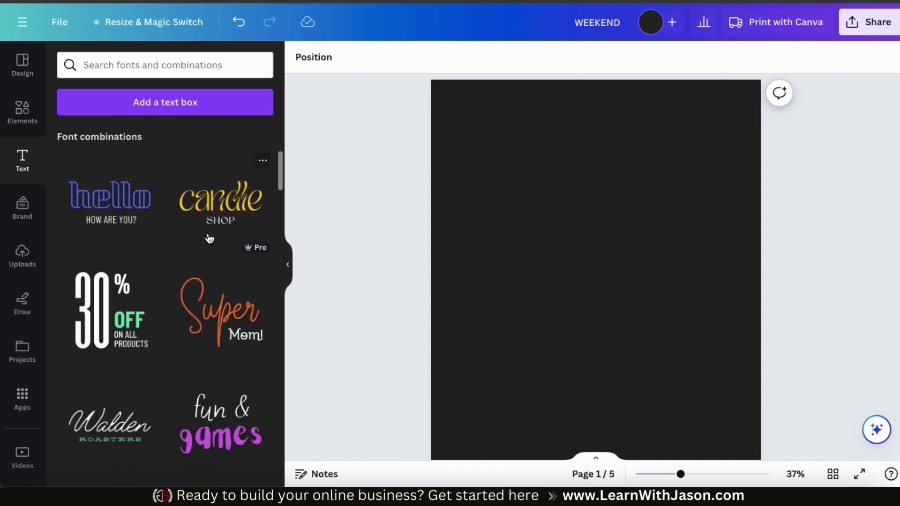
{"action": "scroll", "coordinate": [209, 239], "scroll_direction": "down", "scroll_amount": 4}
{"action": "scroll", "coordinate": [209, 238], "scroll_direction": "down", "scroll_amount": 15}
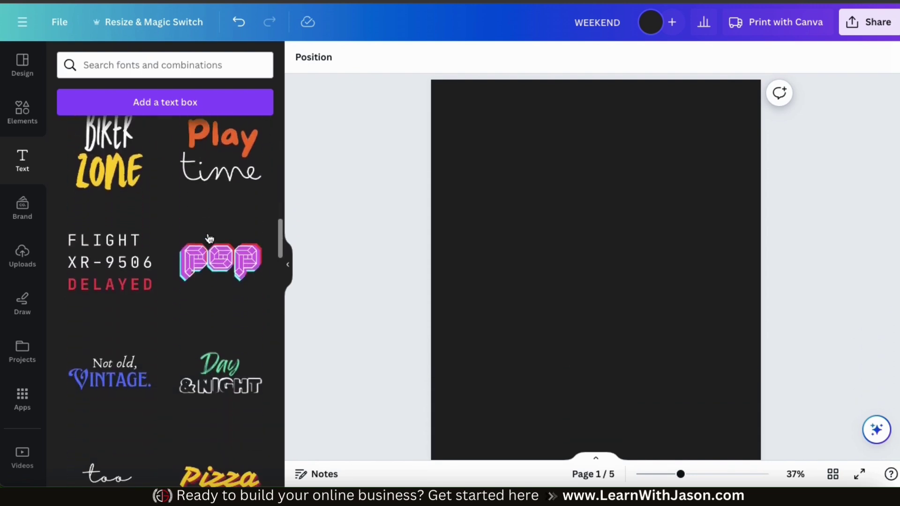
{"action": "scroll", "coordinate": [209, 239], "scroll_direction": "down", "scroll_amount": 10}
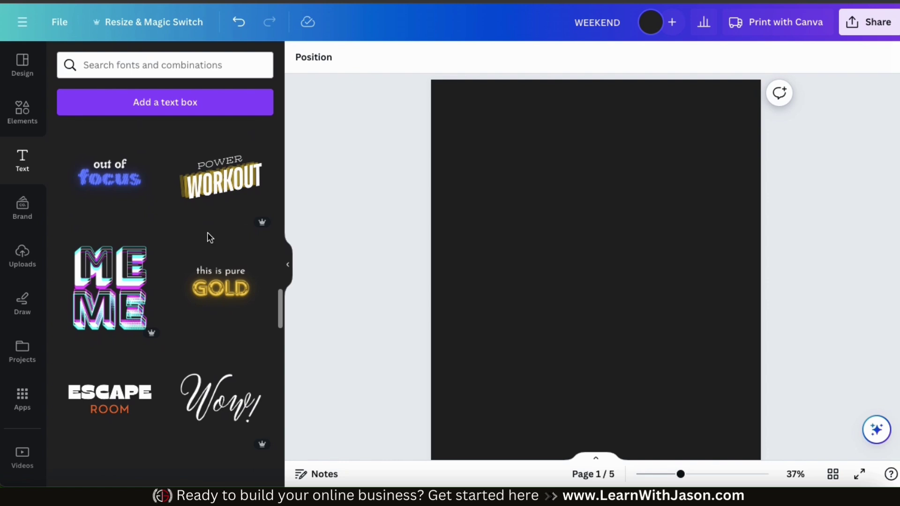
{"action": "scroll", "coordinate": [224, 223], "scroll_direction": "down", "scroll_amount": 5}
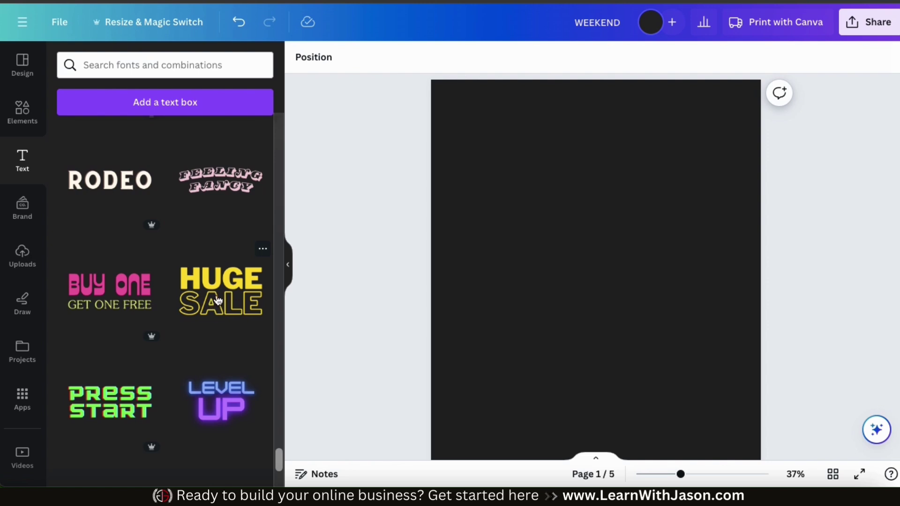
{"action": "left_click", "coordinate": [218, 299]}
{"action": "left_click_drag", "start_coordinate": [469, 213], "coordinate": [391, 164]}
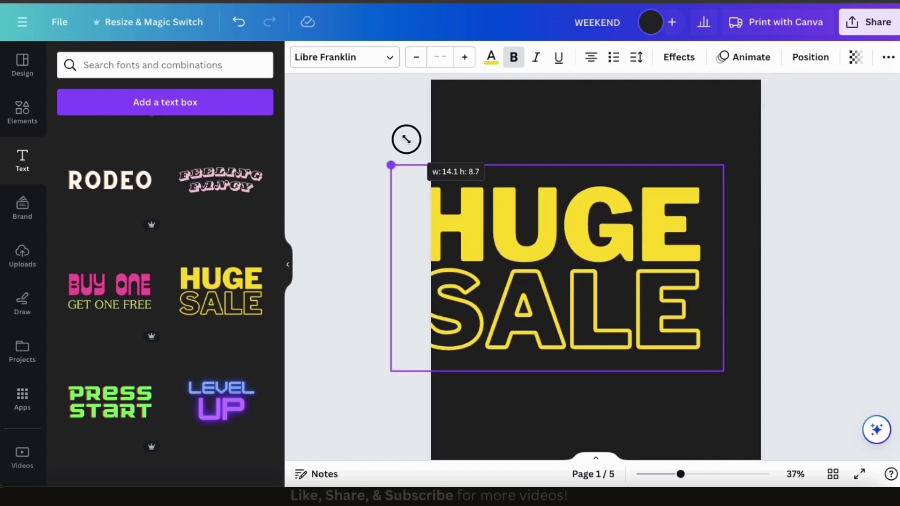
{"action": "left_click_drag", "start_coordinate": [504, 196], "coordinate": [533, 189]}
- Replace the word HUGE with MORE and the word SALE with SPACE
{"action": "double_click", "coordinate": [558, 205]}
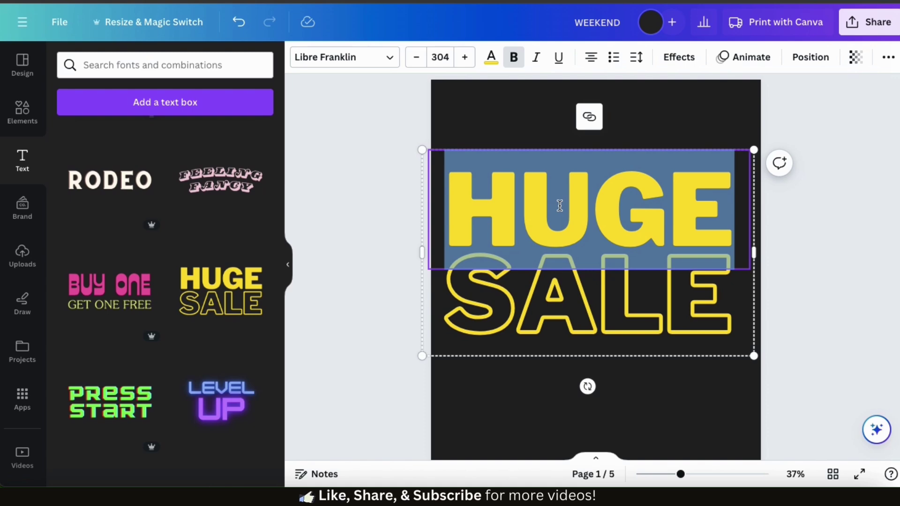
{"action": "type", "text": "MORE"}
{"action": "double_click", "coordinate": [562, 297]}
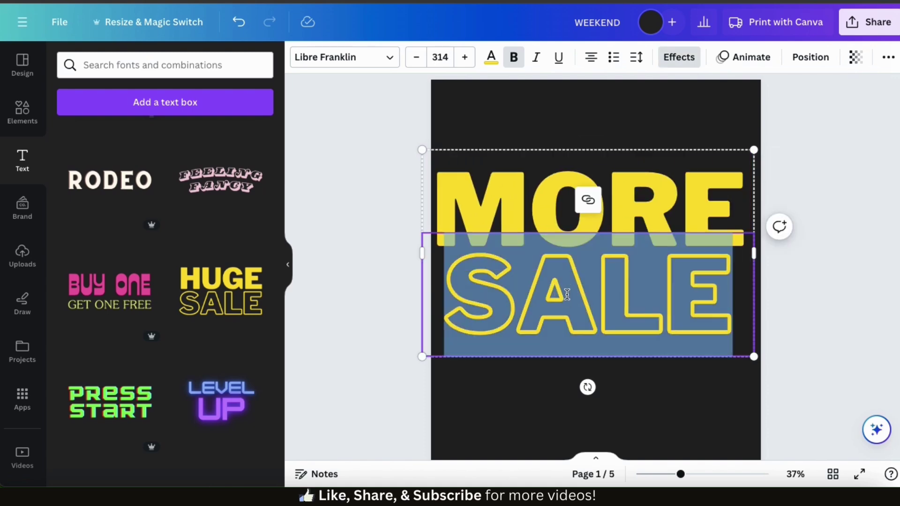
{"action": "type", "text": "SPAVE"}
{"action": "key", "text": "BackSpace"}
{"action": "key", "text": "BackSpace"}
{"action": "type", "text": "CE"}
- Scale down the grouped MORE SPACE text and center it horizontally in the upper part of the page
{"action": "left_click_drag", "start_coordinate": [752, 149], "coordinate": [681, 215]}
{"action": "left_click_drag", "start_coordinate": [634, 249], "coordinate": [682, 178]}
{"action": "left_click", "coordinate": [742, 281]}
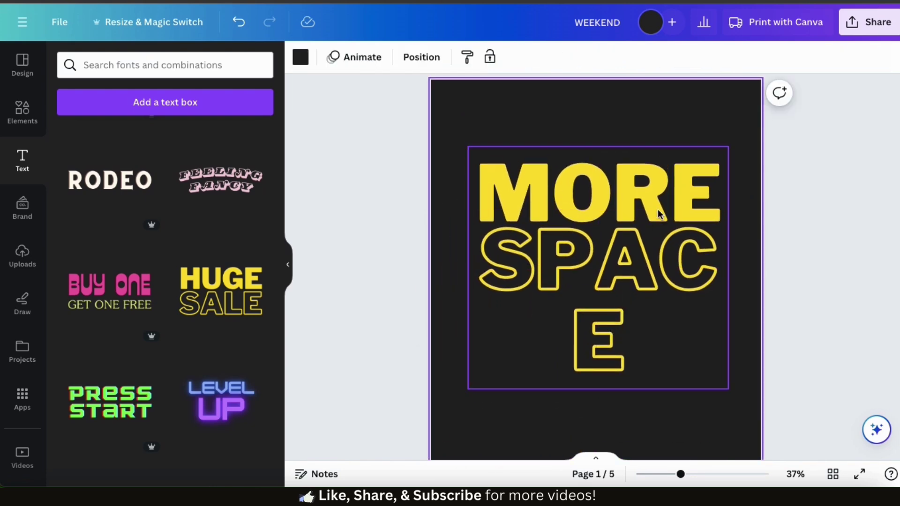
- Ungroup the text and shrink SPACE to font size 209 so it fits on one line beneath MORE
{"action": "left_click", "coordinate": [632, 209]}
{"action": "left_click", "coordinate": [635, 114]}
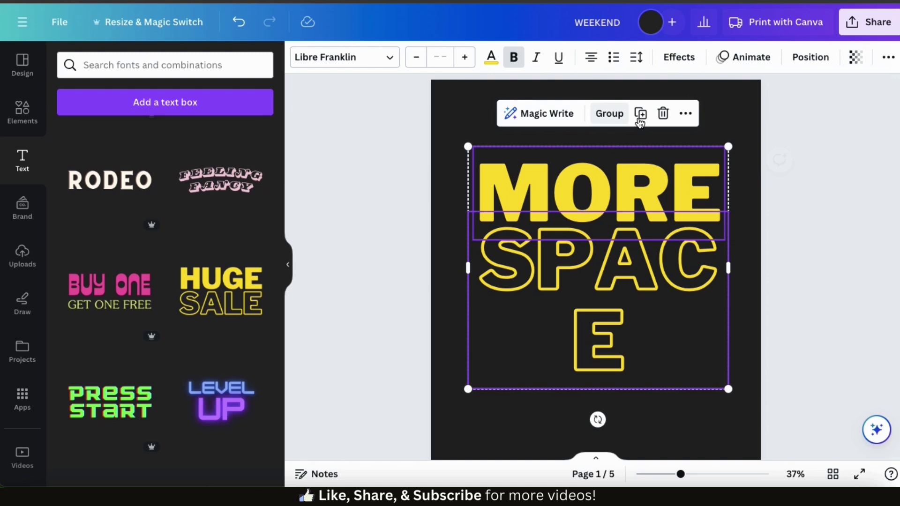
{"action": "left_click", "coordinate": [679, 303]}
{"action": "mouse_move", "coordinate": [729, 299]}
{"action": "left_mouse_down"}
{"action": "mouse_move", "coordinate": [773, 294]}
{"action": "mouse_move", "coordinate": [729, 283]}
{"action": "mouse_move", "coordinate": [729, 293]}
{"action": "left_mouse_up"}
{"action": "left_click", "coordinate": [753, 291]}
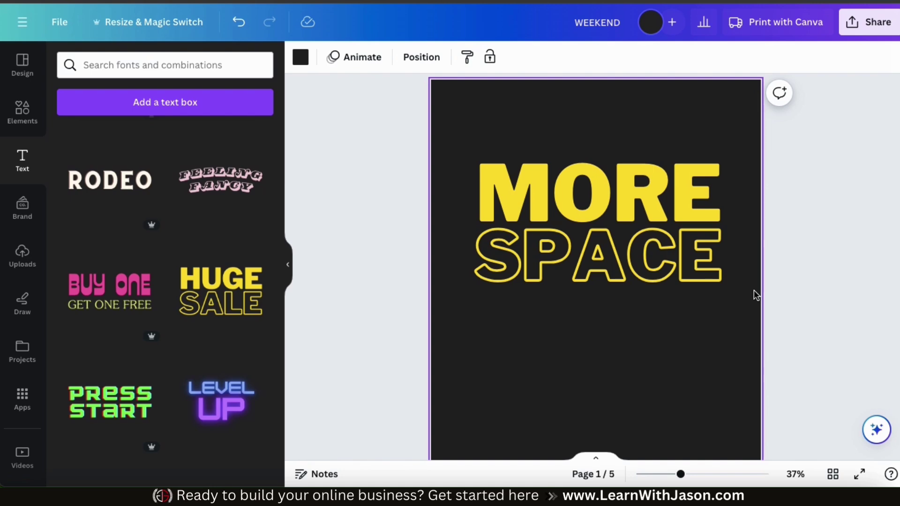
- Add a subheading reading I NEED, enlarge it to font size 102 and align it above the start of MORE
{"action": "scroll", "coordinate": [187, 206], "scroll_direction": "down", "scroll_amount": 15}
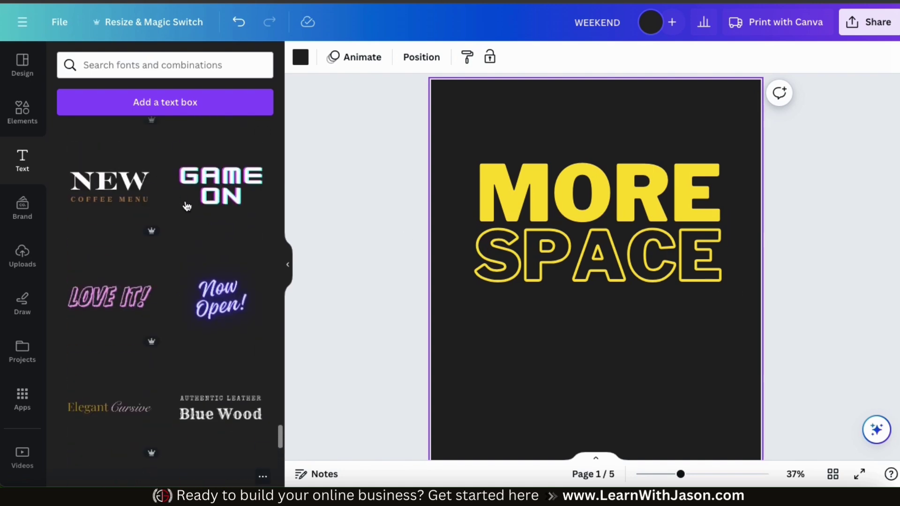
{"action": "scroll", "coordinate": [186, 202], "scroll_direction": "up", "scroll_amount": 15}
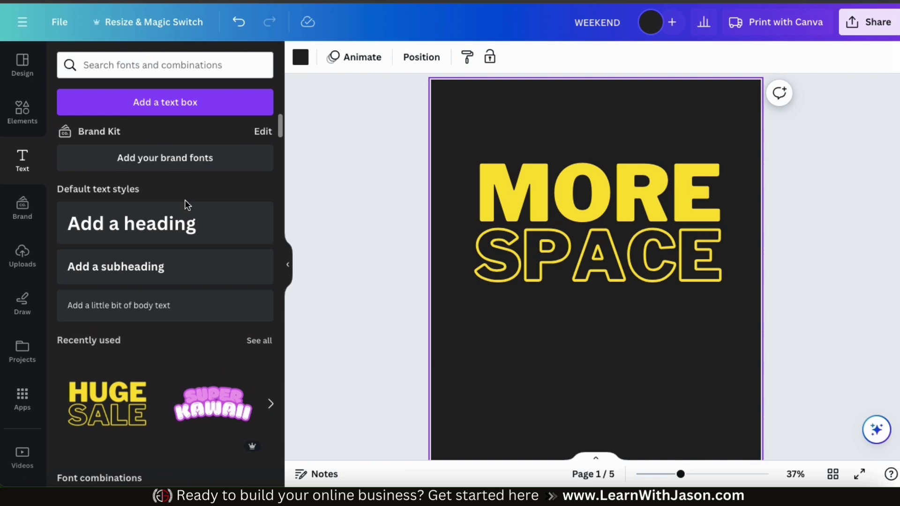
{"action": "left_click", "coordinate": [157, 276]}
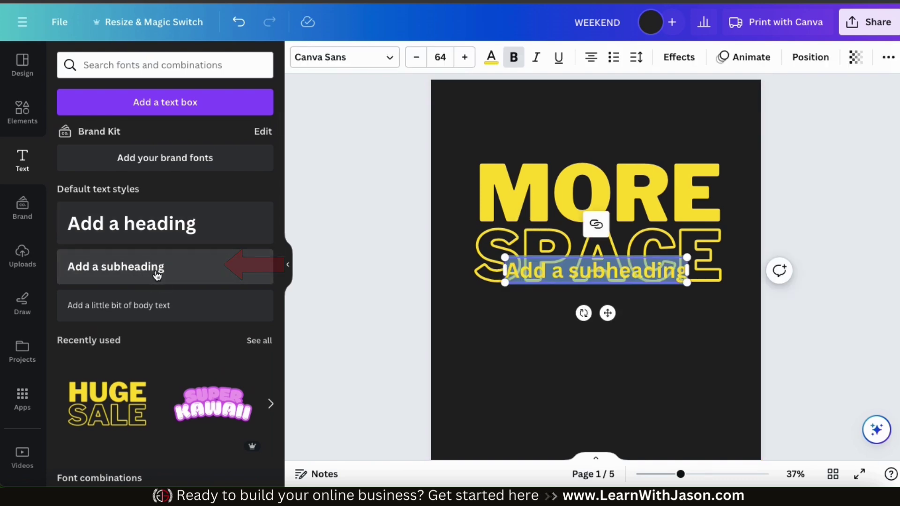
{"action": "type", "text": "I NEED"}
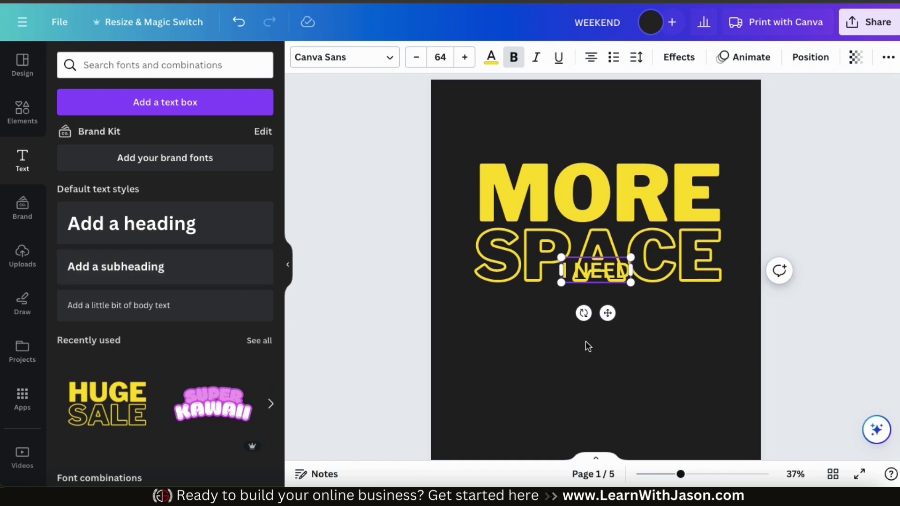
{"action": "left_click", "coordinate": [617, 291]}
{"action": "left_click", "coordinate": [608, 274]}
{"action": "left_click_drag", "start_coordinate": [607, 274], "coordinate": [591, 120]}
{"action": "left_click", "coordinate": [669, 359]}
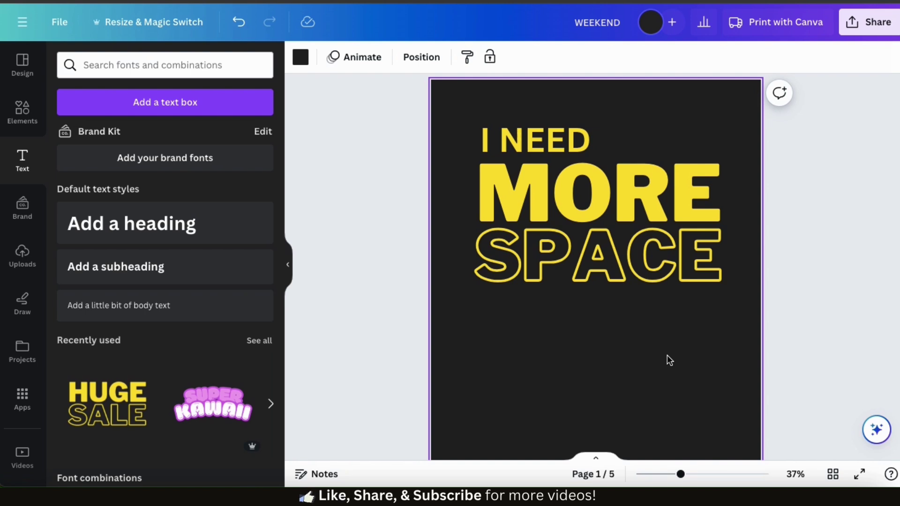
- Replace the letter O in MORE with blank spaces, leaving a letter-wide gap between M and RE
{"action": "left_click", "coordinate": [623, 195]}
{"action": "left_click", "coordinate": [619, 195]}
{"action": "key", "text": "BackSpace"}
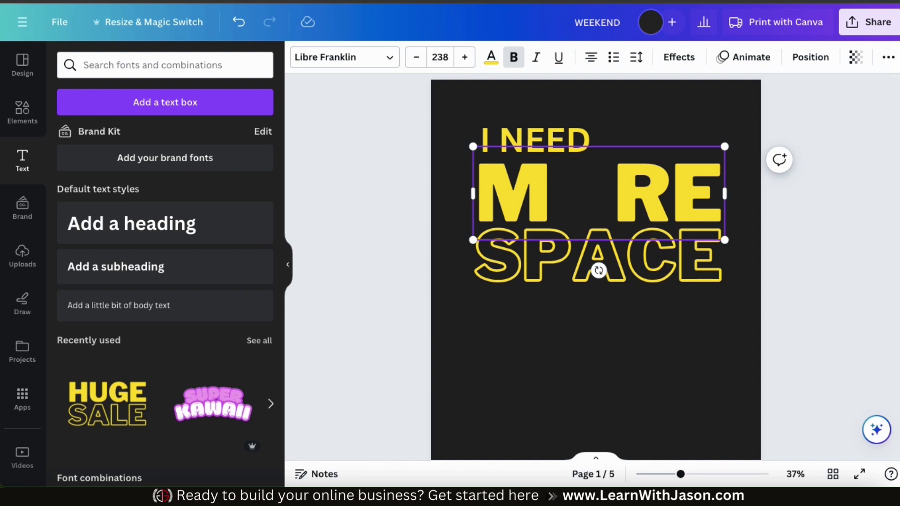
{"action": "left_click", "coordinate": [703, 391]}
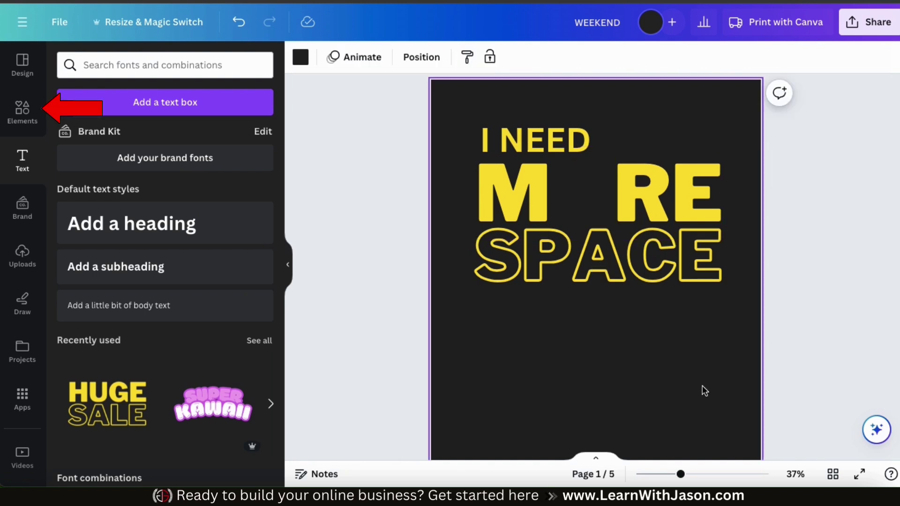
- Search the elements library for PLANET and limit the results to graphics
{"action": "left_click", "coordinate": [20, 115]}
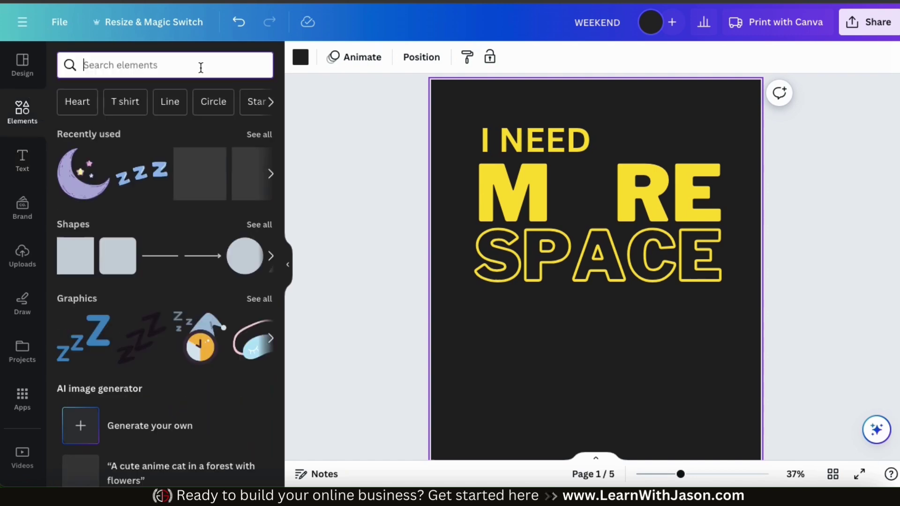
{"action": "type", "text": "PAN"}
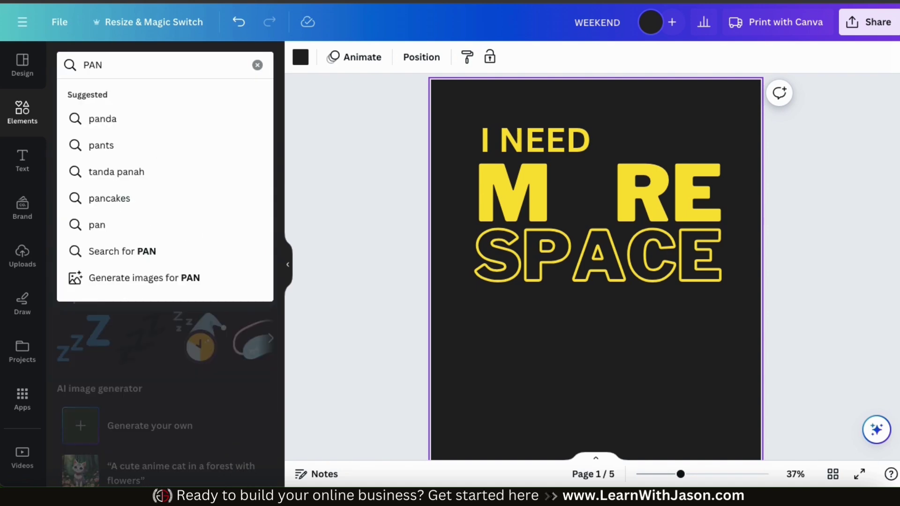
{"action": "key", "text": "BackSpace"}
{"action": "key", "text": "BackSpace"}
{"action": "type", "text": "LANE"}
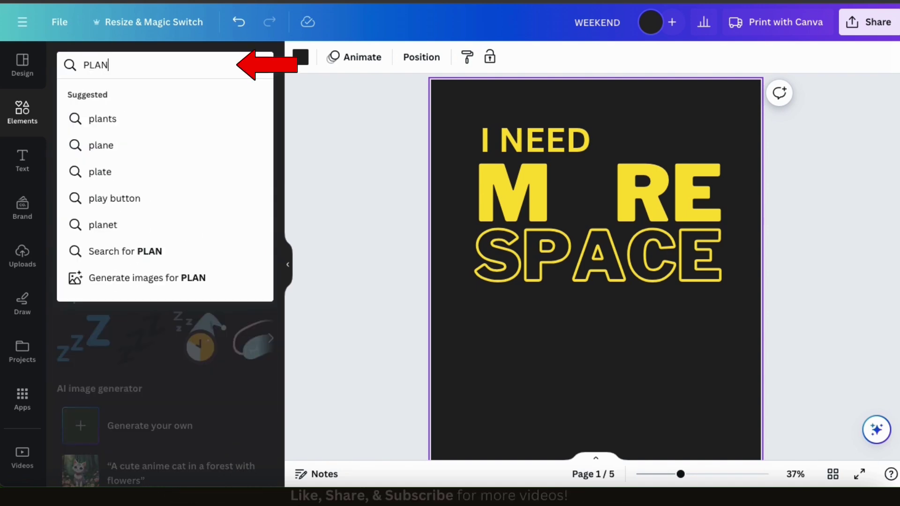
{"action": "type", "text": "Y"}
{"action": "key", "text": "BackSpace"}
{"action": "type", "text": "T"}
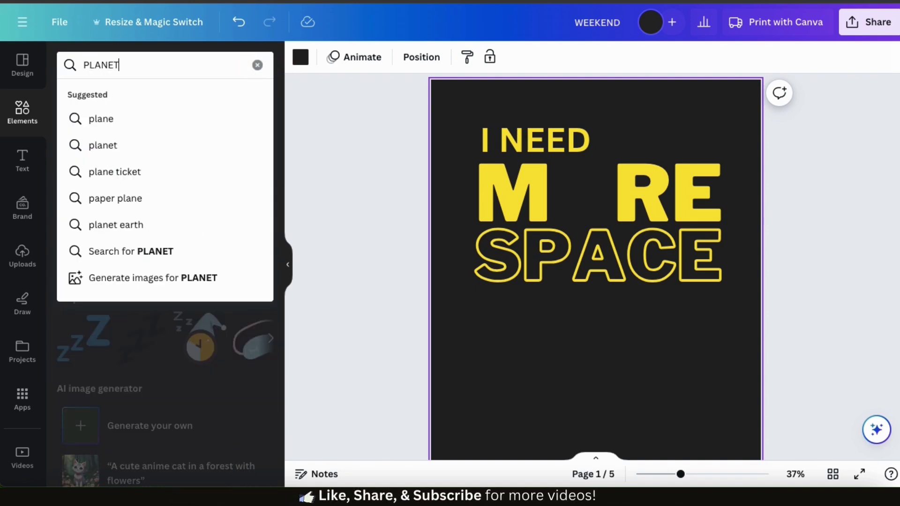
{"action": "key", "text": "Return"}
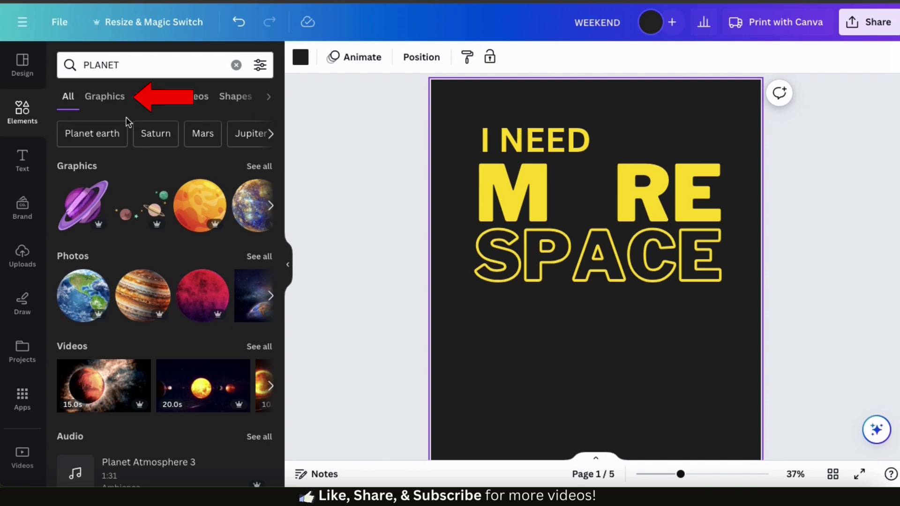
{"action": "left_click", "coordinate": [103, 97]}
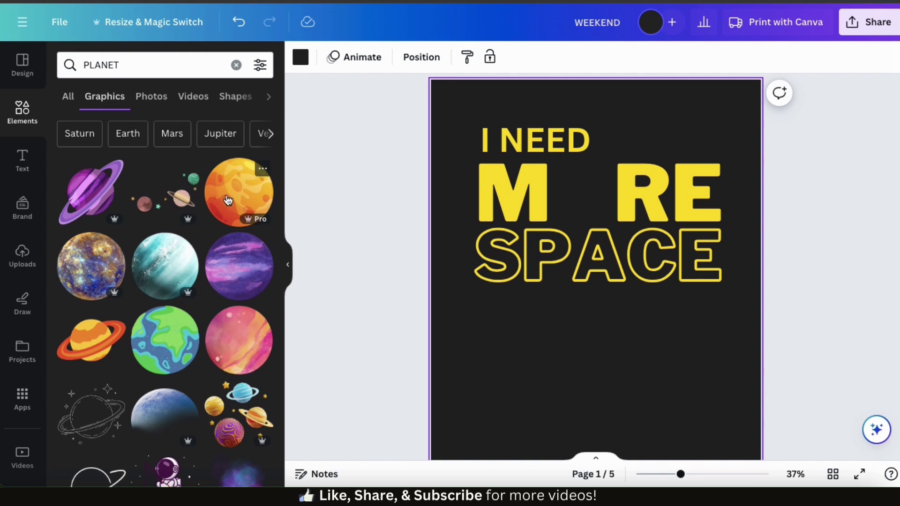
- Add the orange striped planet graphic, shrink it and fit it into the gap between M and RE
{"action": "scroll", "coordinate": [228, 200], "scroll_direction": "down", "scroll_amount": 6}
{"action": "scroll", "coordinate": [228, 201], "scroll_direction": "down", "scroll_amount": 4}
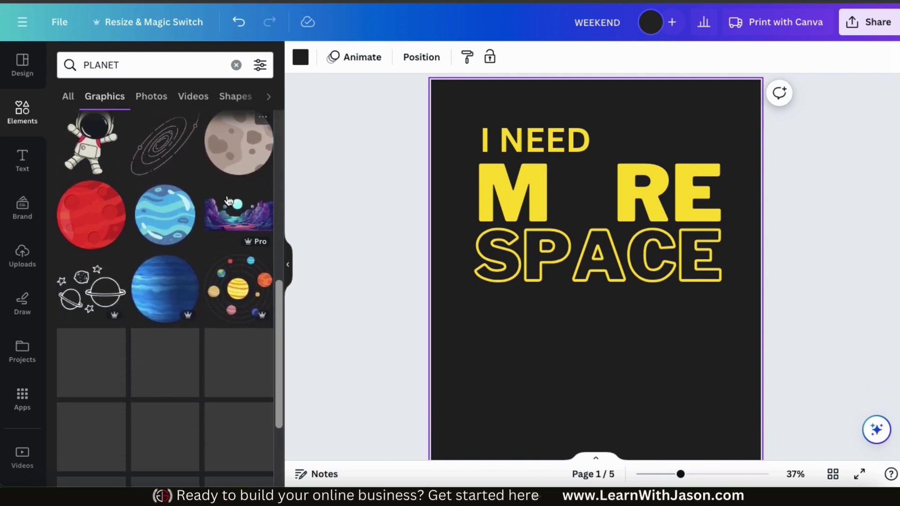
{"action": "scroll", "coordinate": [228, 201], "scroll_direction": "down", "scroll_amount": 5}
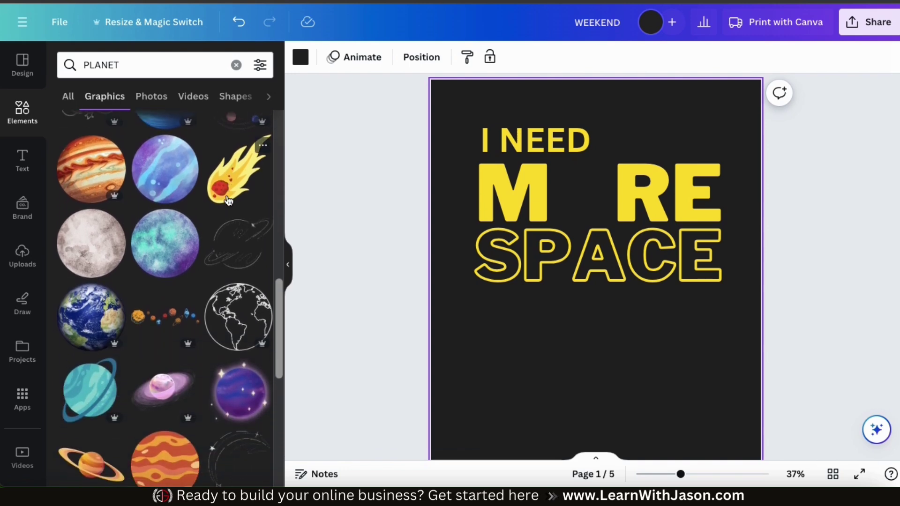
{"action": "scroll", "coordinate": [228, 200], "scroll_direction": "down", "scroll_amount": 1}
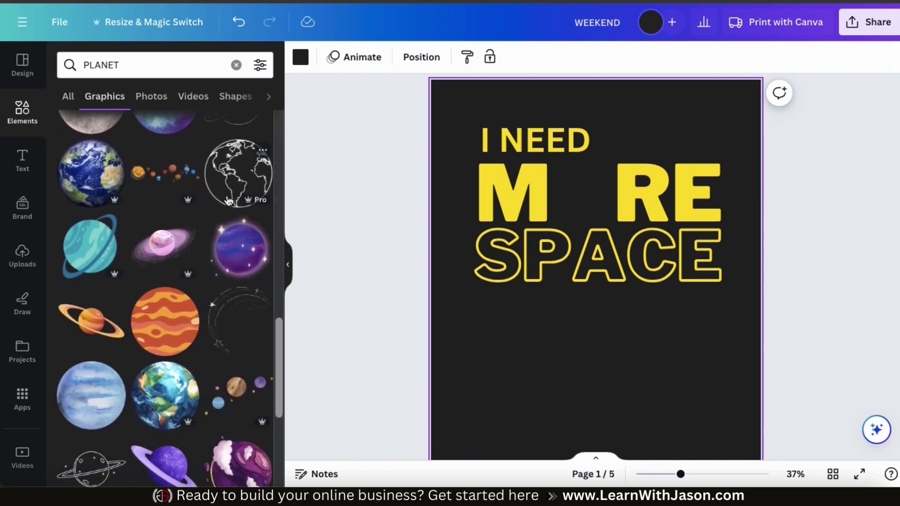
{"action": "left_click", "coordinate": [163, 336]}
{"action": "left_click_drag", "start_coordinate": [636, 321], "coordinate": [626, 255]}
{"action": "left_click_drag", "start_coordinate": [660, 293], "coordinate": [597, 232]}
{"action": "left_click_drag", "start_coordinate": [581, 201], "coordinate": [600, 194]}
{"action": "left_click", "coordinate": [775, 306]}
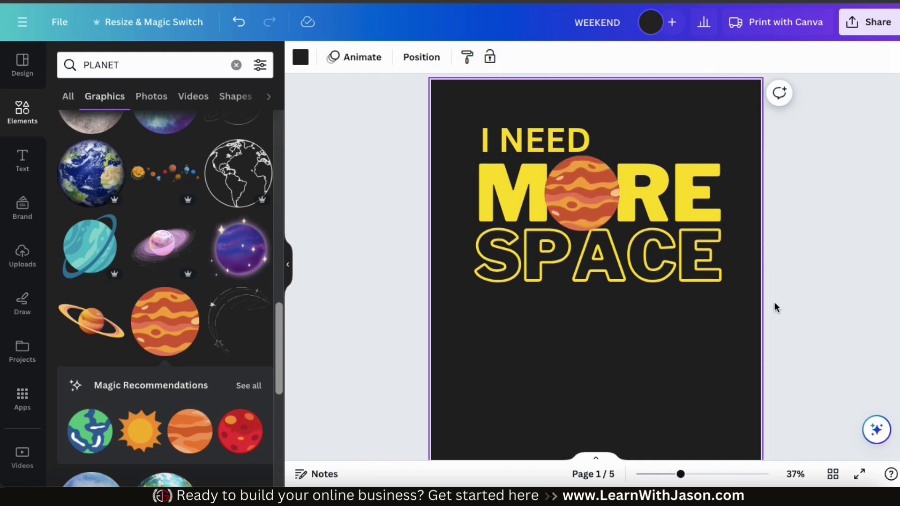
- Recolor the outlined word SPACE to white
{"action": "left_click", "coordinate": [701, 266]}
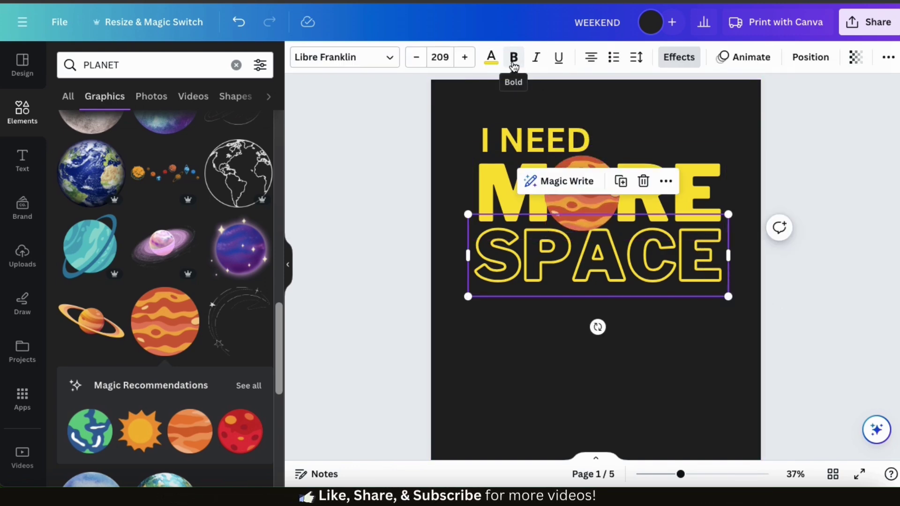
{"action": "left_click", "coordinate": [491, 57]}
{"action": "left_click", "coordinate": [112, 241]}
- Change the font of I NEED to a wider, heavier sans-serif typeface
{"action": "left_click", "coordinate": [504, 140]}
{"action": "left_click", "coordinate": [389, 57]}
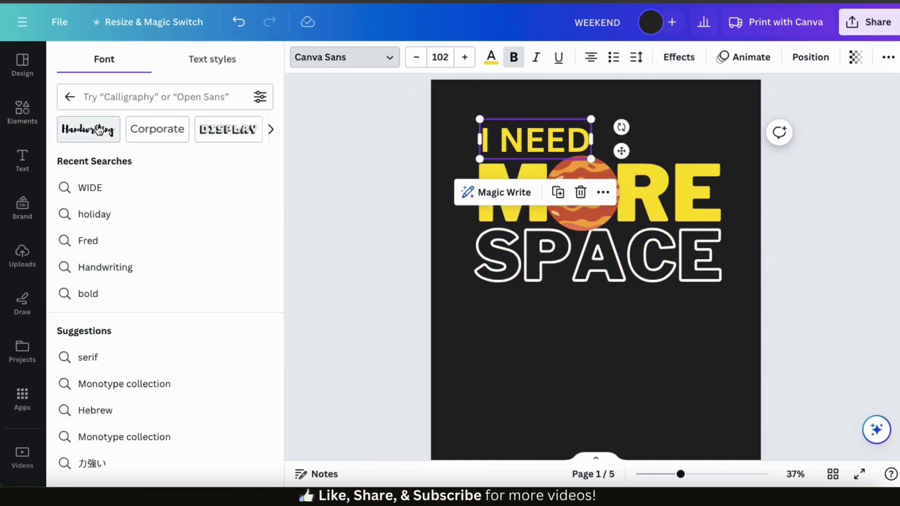
{"action": "left_click", "coordinate": [136, 345]}
{"action": "scroll", "coordinate": [140, 356], "scroll_direction": "down", "scroll_amount": 6}
{"action": "left_click", "coordinate": [136, 335]}
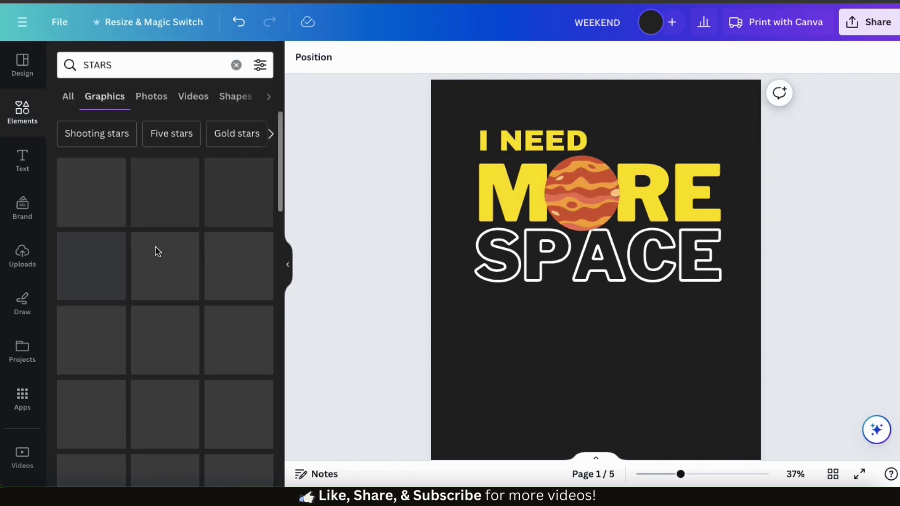
- Add the graphic of three outlined stars from the STARS results and recolor it to white
{"action": "scroll", "coordinate": [156, 246], "scroll_direction": "down", "scroll_amount": 1}
{"action": "left_click_drag", "start_coordinate": [156, 246], "coordinate": [554, 320]}
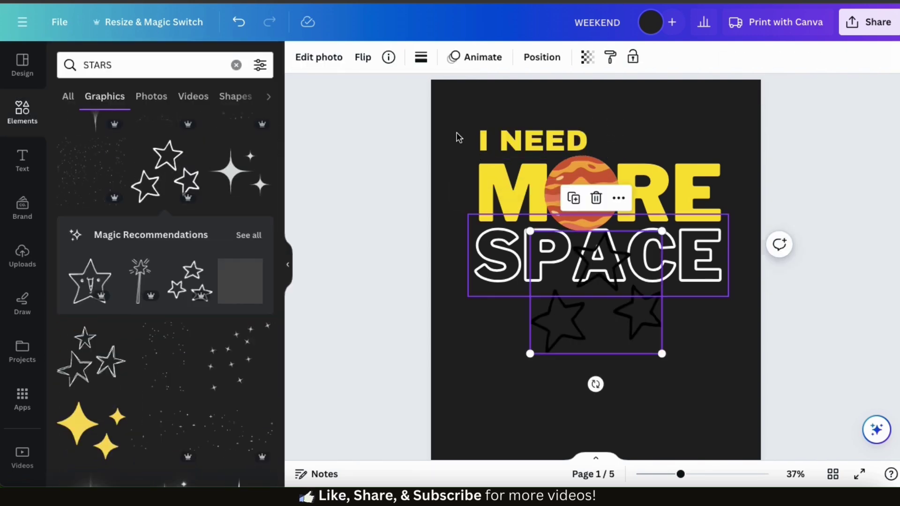
{"action": "left_click", "coordinate": [420, 57]}
{"action": "left_click", "coordinate": [108, 251]}
- Shrink the stars graphic and place it just after I NEED, above the R in MORE
{"action": "left_click_drag", "start_coordinate": [530, 354], "coordinate": [615, 272]}
{"action": "left_click_drag", "start_coordinate": [638, 248], "coordinate": [642, 147]}
{"action": "left_click_drag", "start_coordinate": [681, 115], "coordinate": [619, 141]}
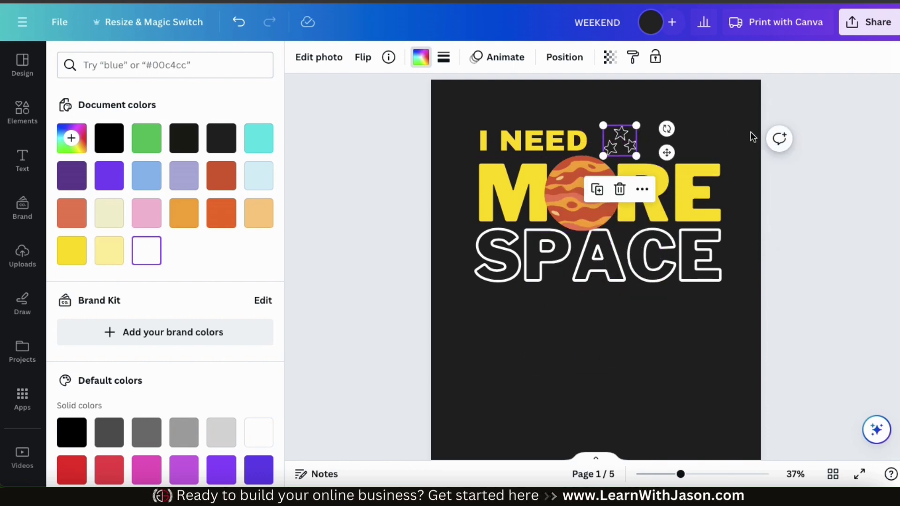
{"action": "left_click", "coordinate": [755, 171]}
{"action": "key", "text": "Escape"}
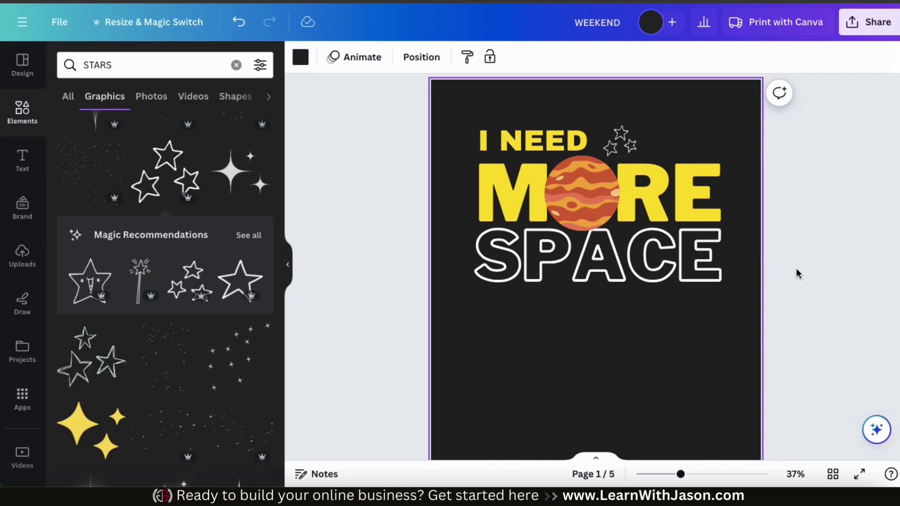
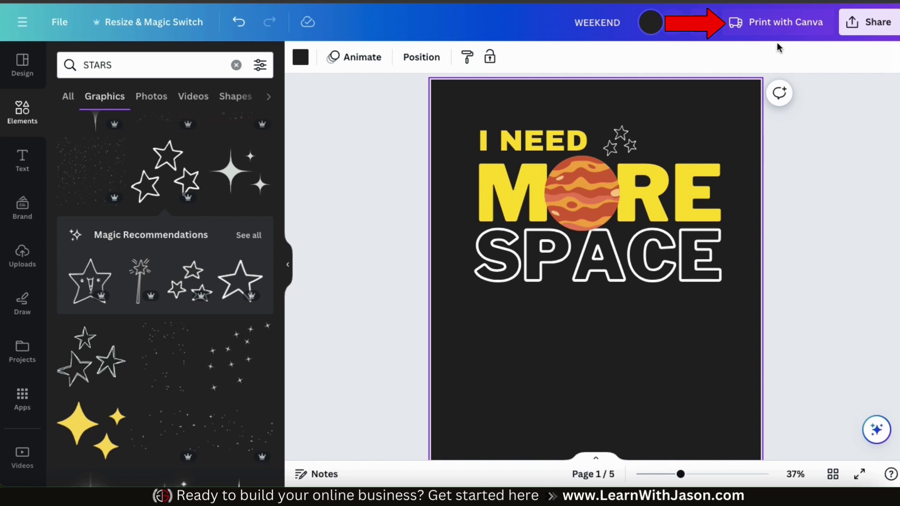
- Preview the design printed on a T-shirt in enlarged mockups, including the close-up front view, and close the print preview
{"action": "left_click", "coordinate": [778, 28]}
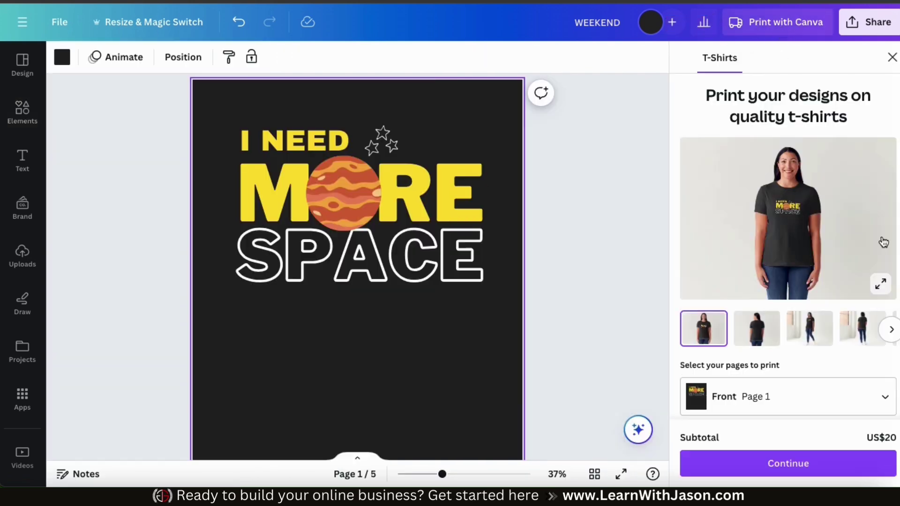
{"action": "left_click", "coordinate": [885, 291]}
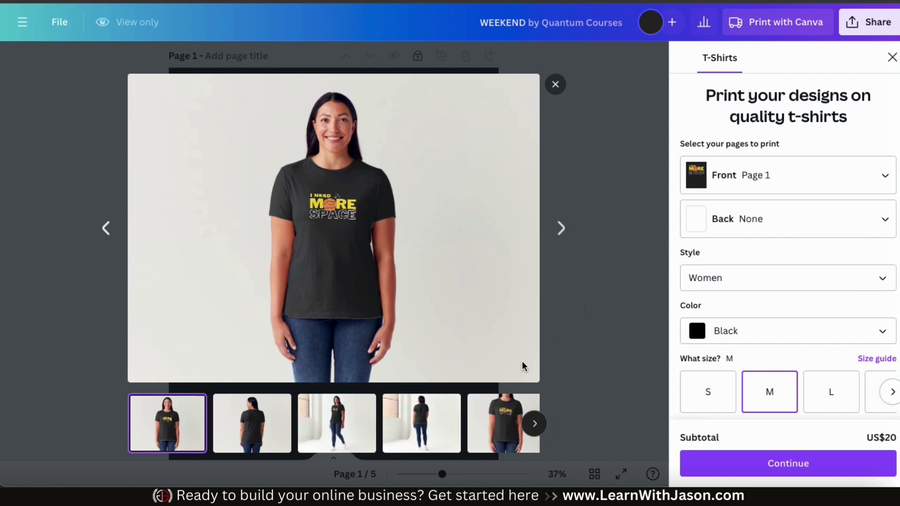
{"action": "left_click", "coordinate": [472, 412]}
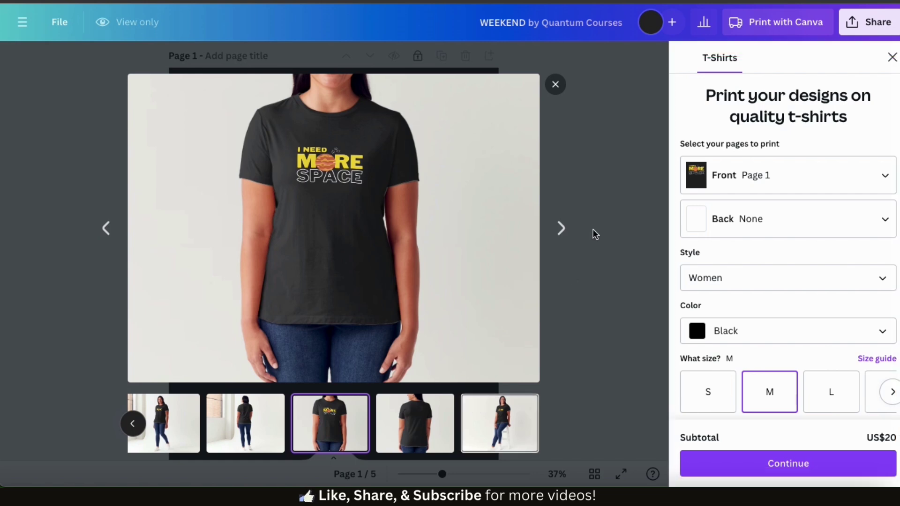
{"action": "left_click", "coordinate": [565, 85]}
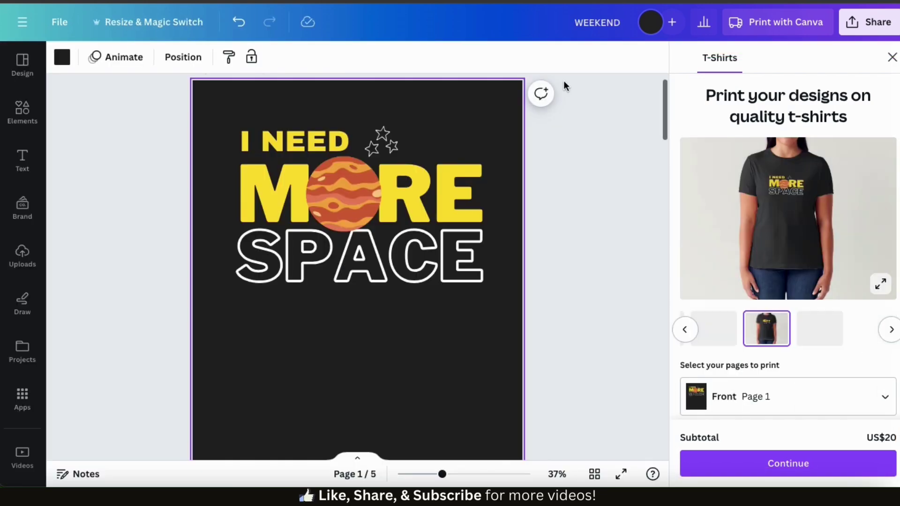
{"action": "left_click", "coordinate": [891, 57]}
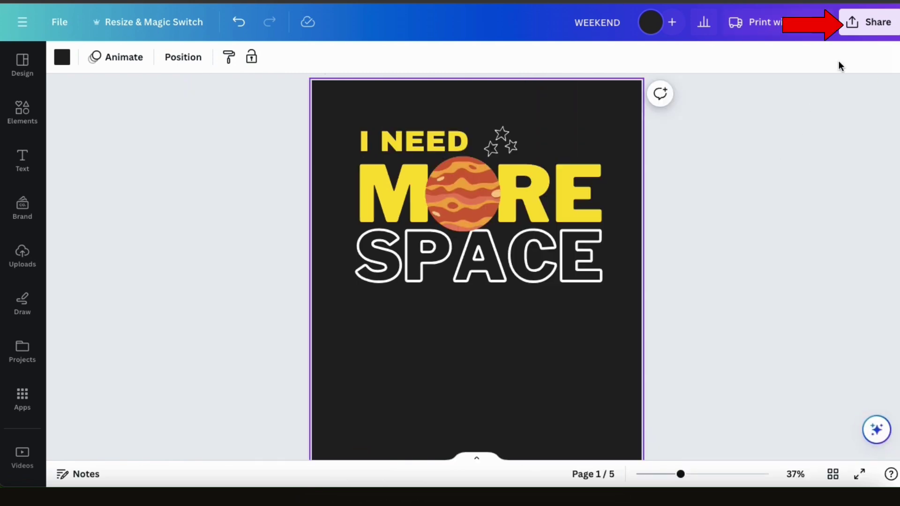
- Set up the design's download as PNG at size 2.25 (3,500 × 4,500 px) with a transparent background
{"action": "left_click", "coordinate": [864, 26]}
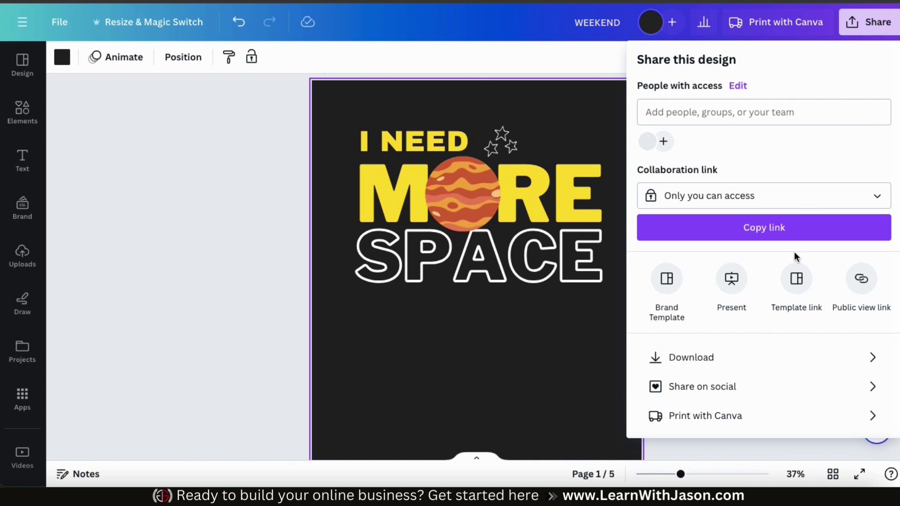
{"action": "left_click", "coordinate": [727, 360]}
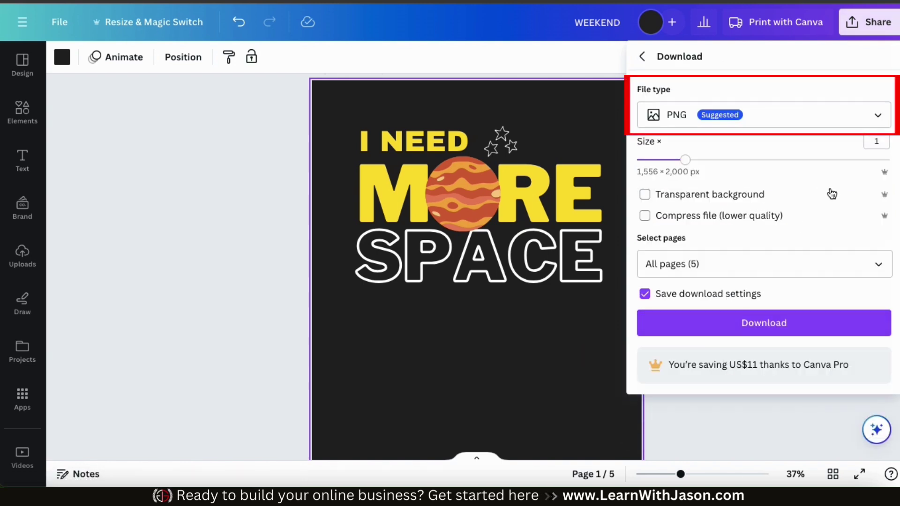
{"action": "left_click", "coordinate": [878, 118]}
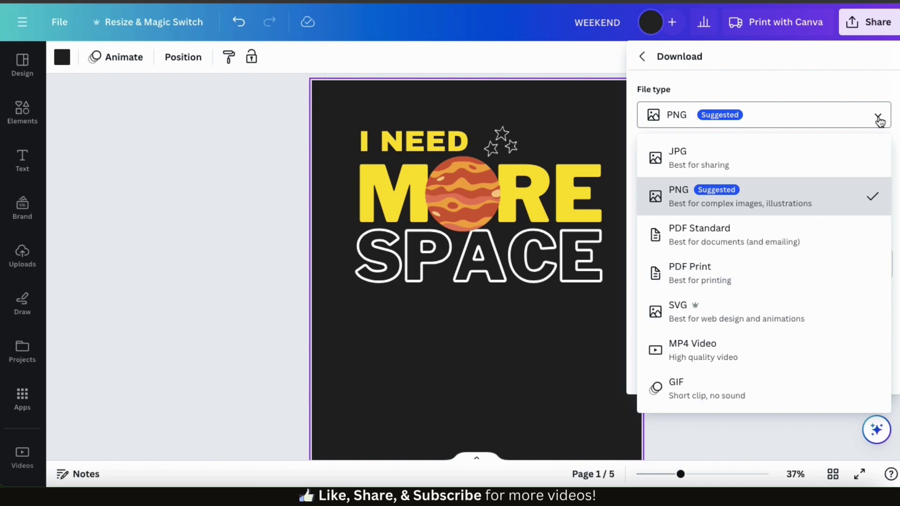
{"action": "left_click", "coordinate": [878, 118]}
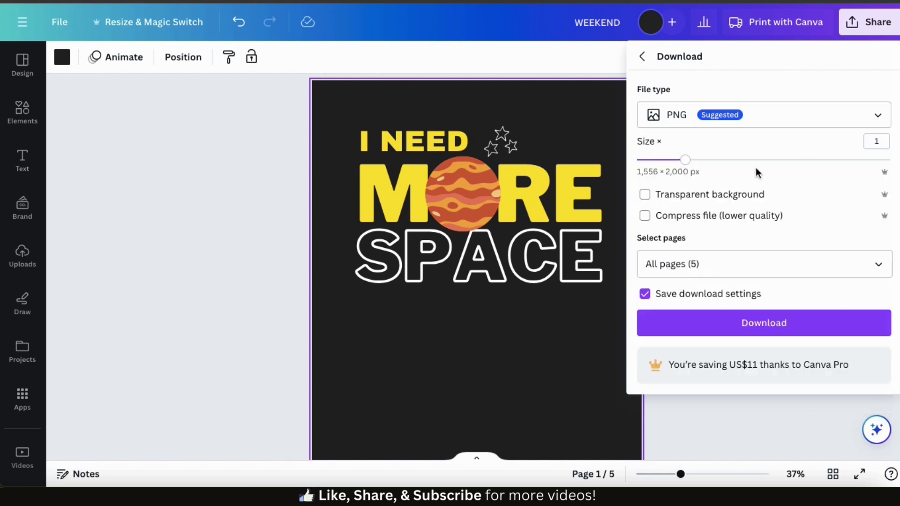
{"action": "left_click_drag", "start_coordinate": [688, 161], "coordinate": [809, 161]}
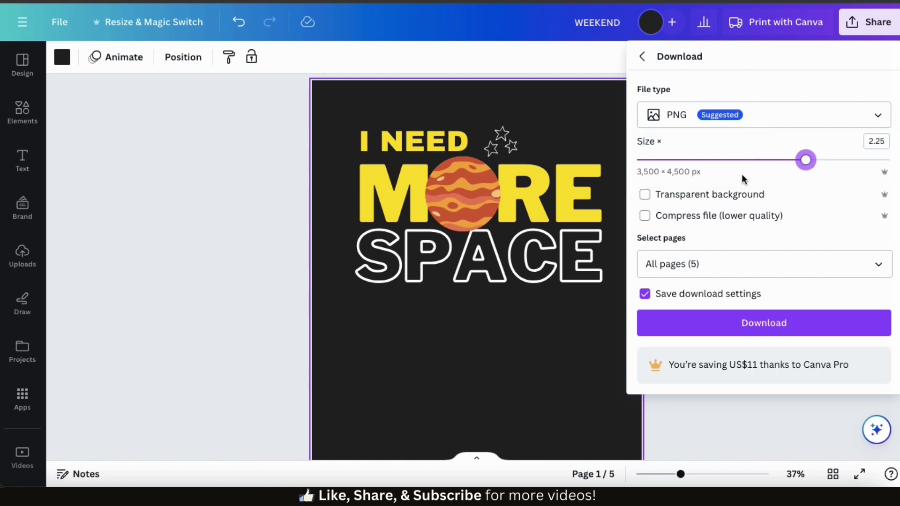
{"action": "left_click", "coordinate": [644, 195]}
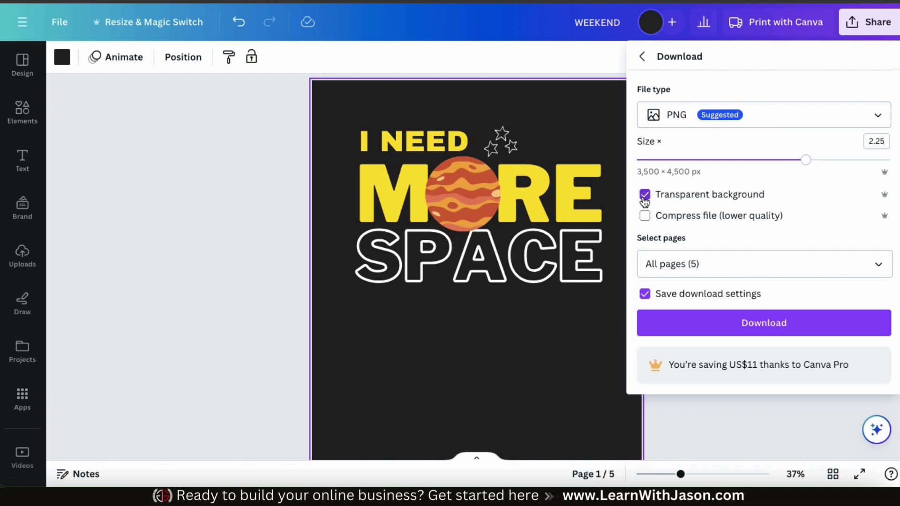